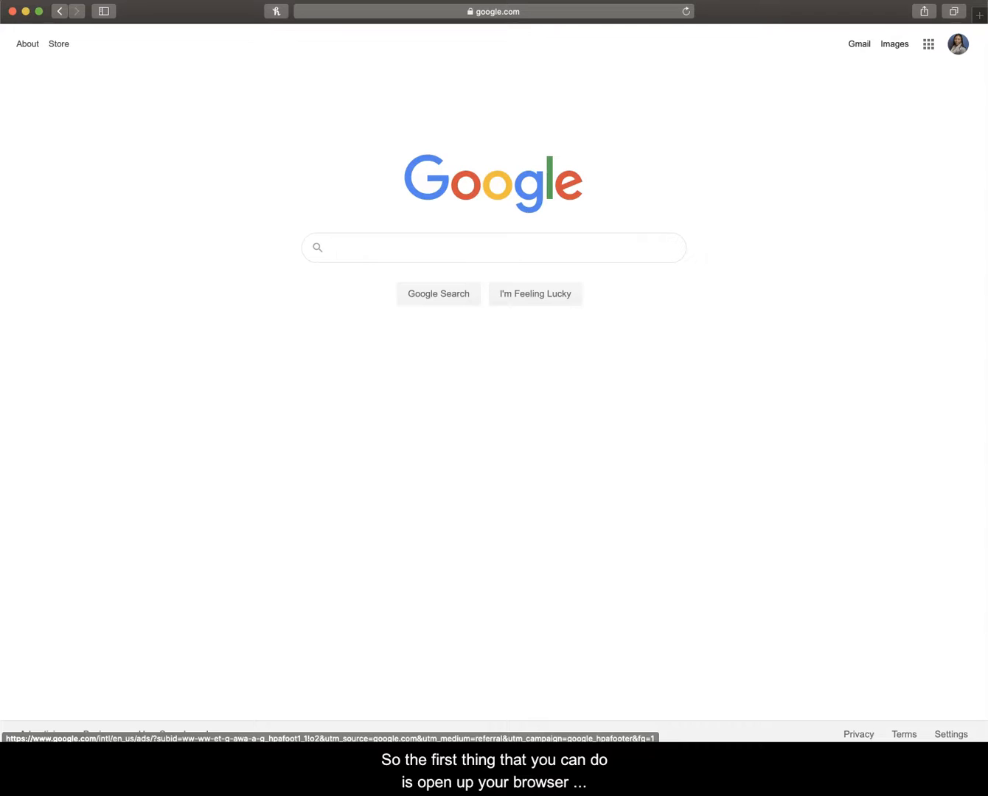
Step: Search Google for "adobe spark" and open the Spark link under the spark.adobe.com result
{"action": "type", "text": "af"}
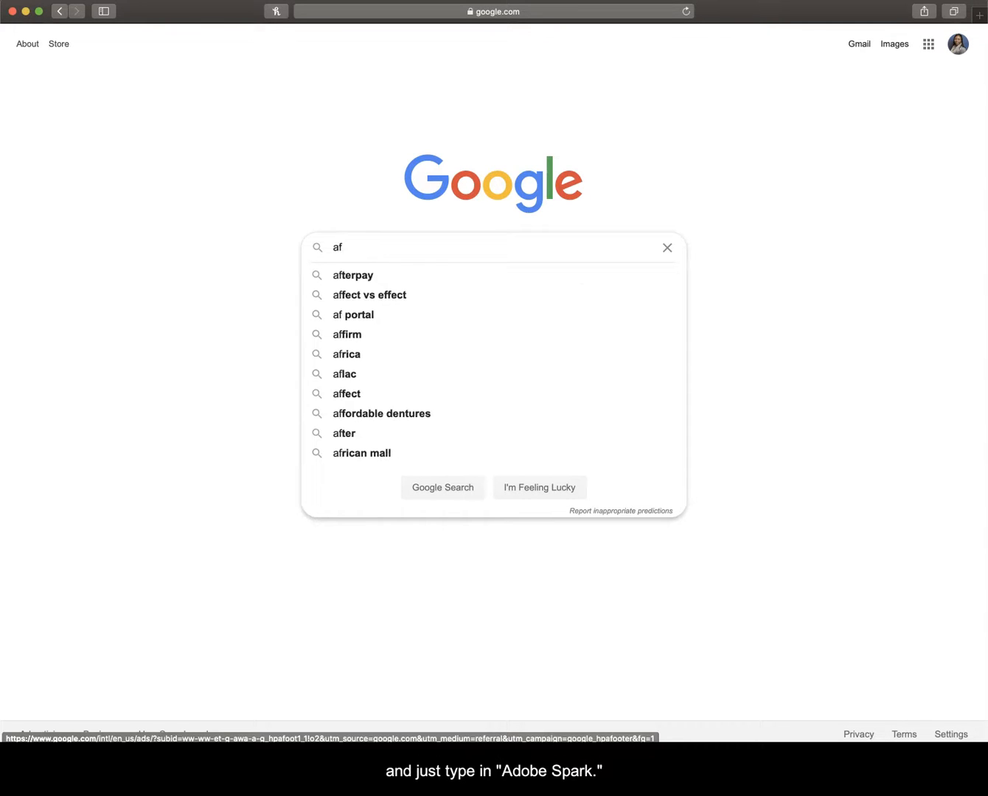
{"action": "key", "text": "BackSpace"}
{"action": "type", "text": "dobe spark"}
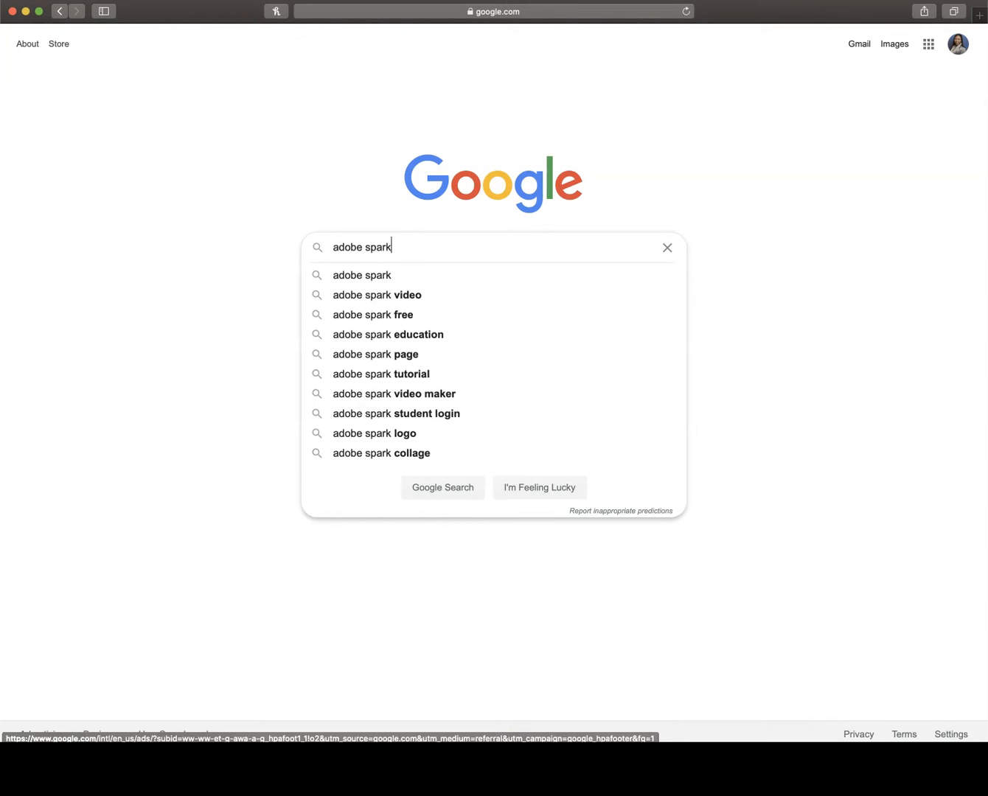
{"action": "key", "text": "Return"}
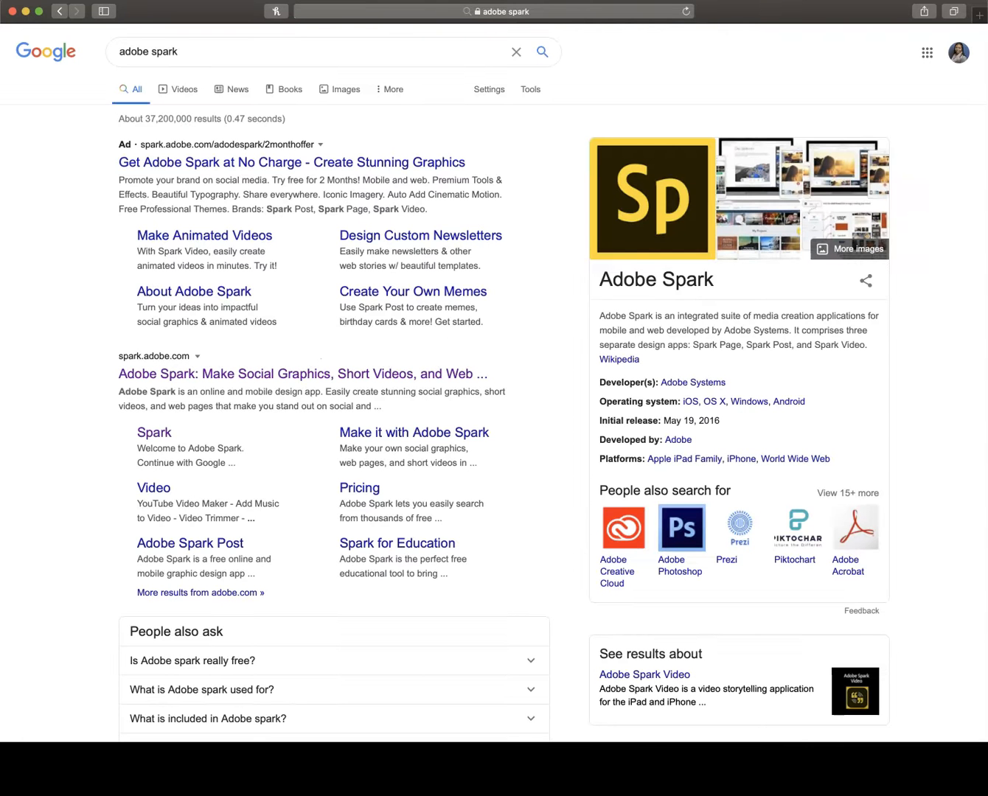
{"action": "left_click", "coordinate": [155, 435]}
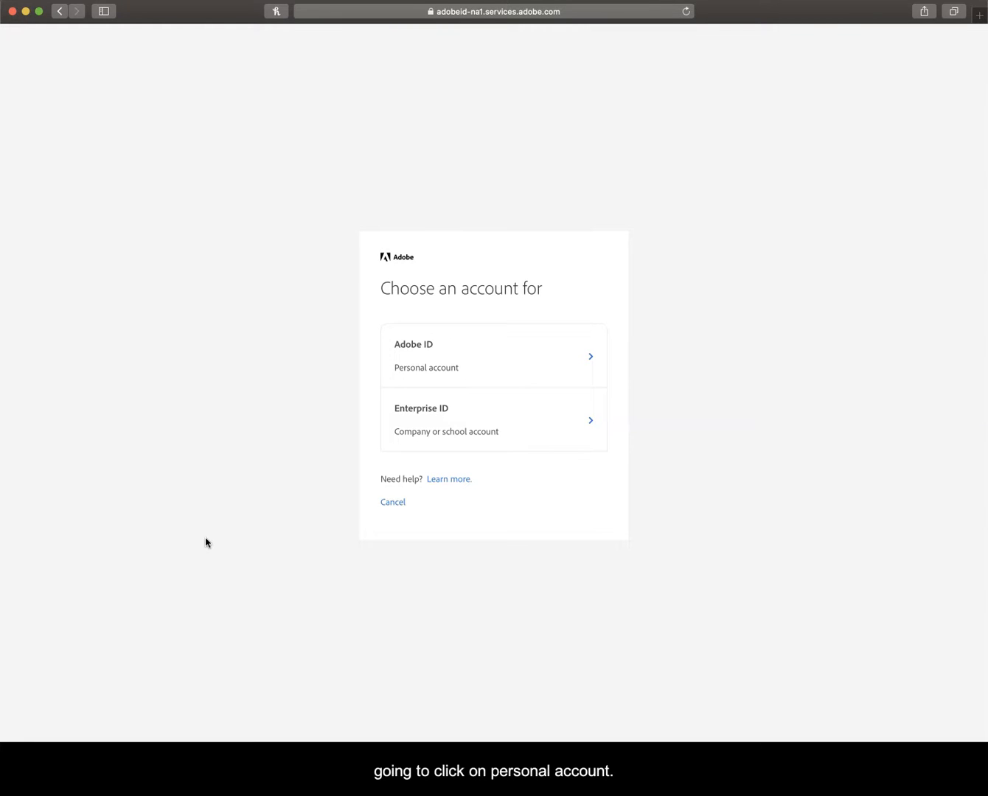
Step: Continue with the personal Adobe ID account and create a new web page project
{"action": "left_click", "coordinate": [435, 357]}
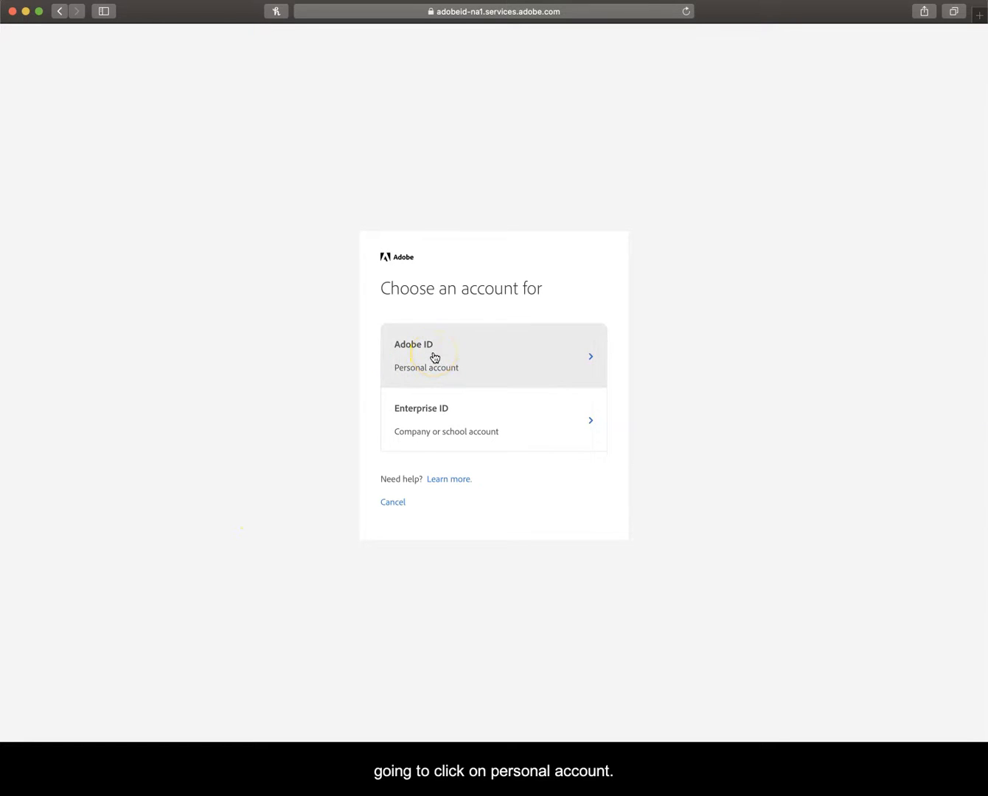
{"action": "left_click", "coordinate": [564, 368]}
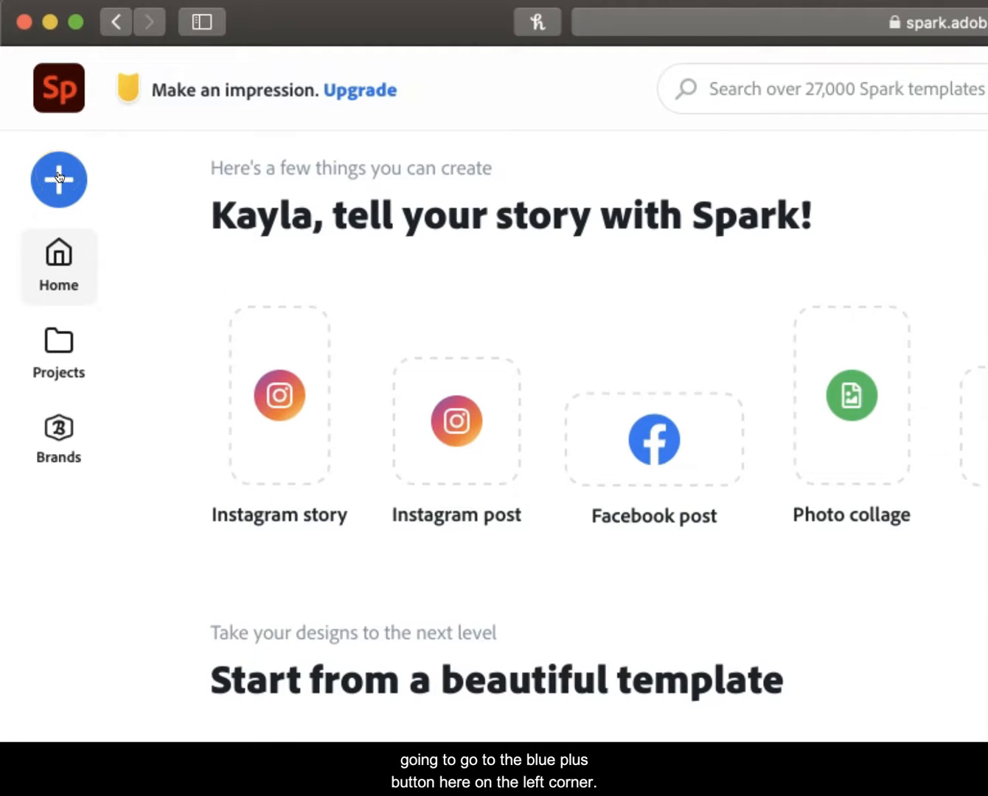
{"action": "left_click", "coordinate": [59, 176]}
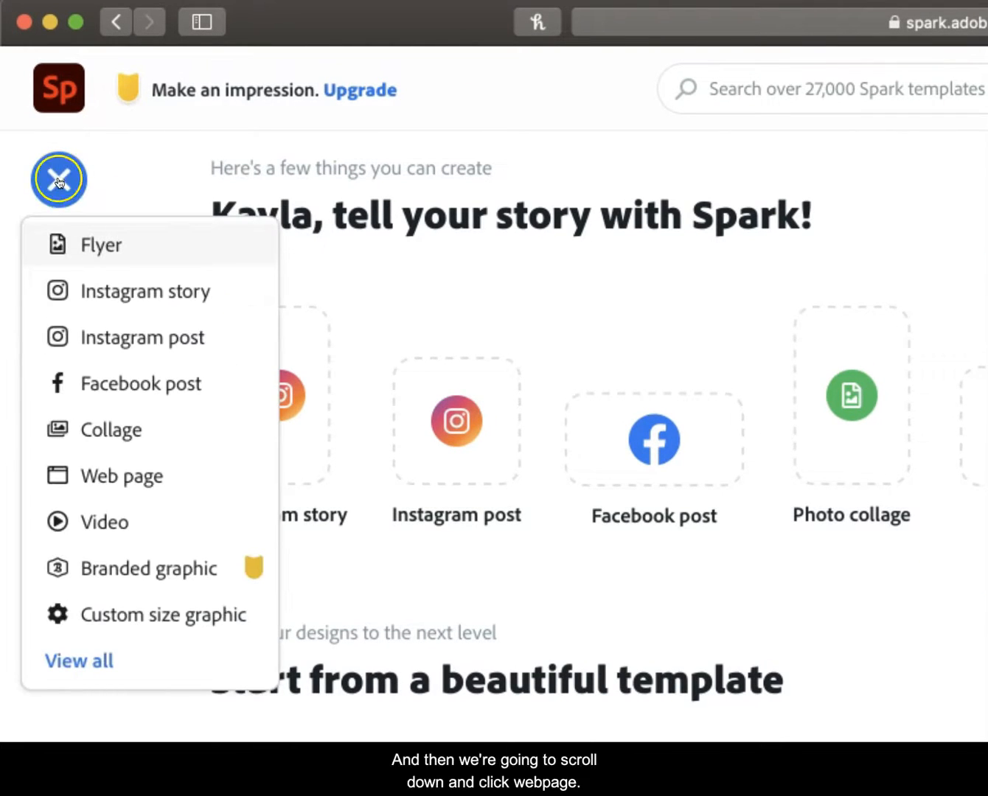
{"action": "left_click", "coordinate": [177, 480]}
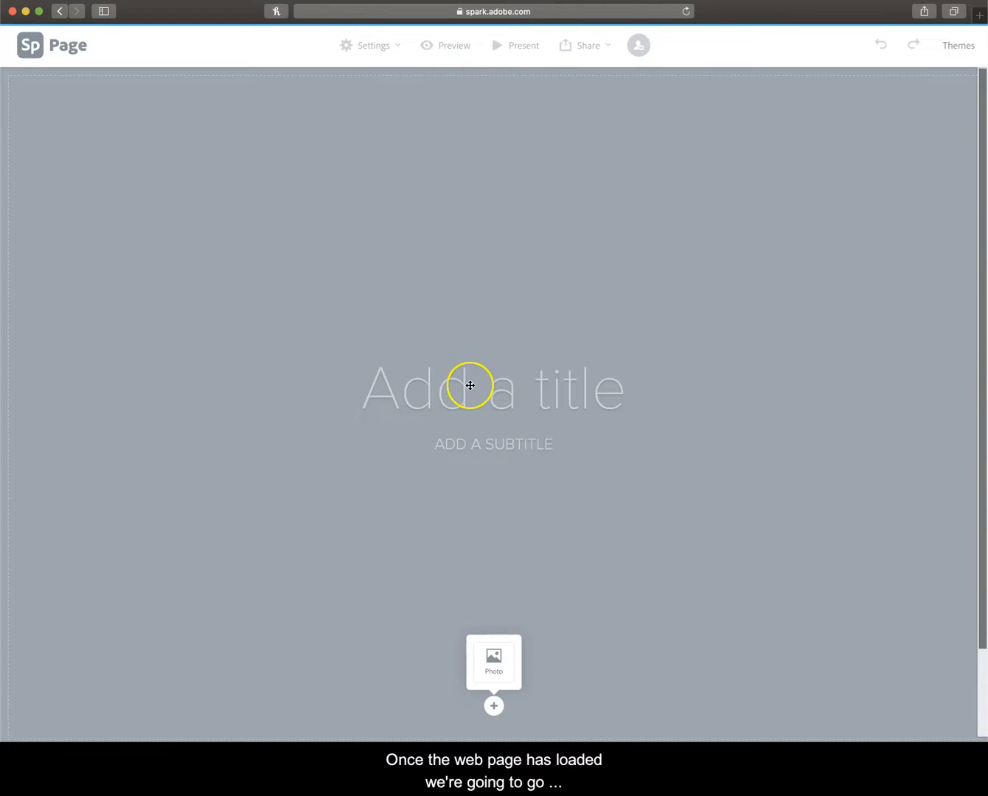
Step: Enter "Practice" as the page title and "This is an example." as the subtitle
{"action": "left_click", "coordinate": [550, 400]}
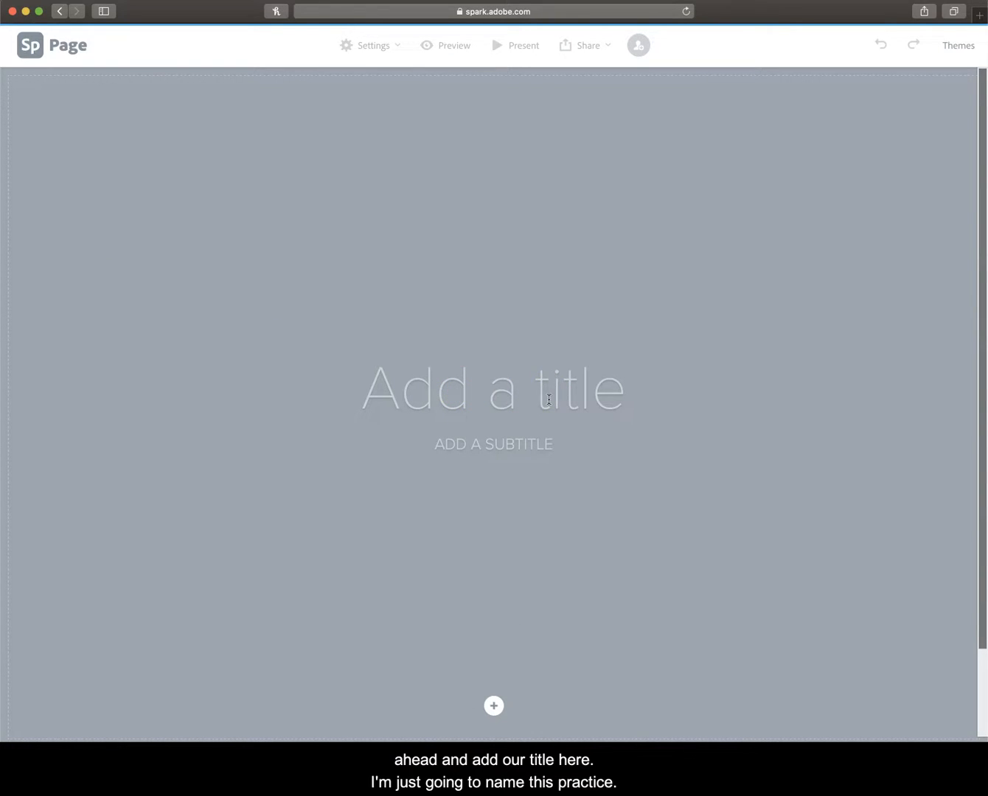
{"action": "type", "text": "Practice"}
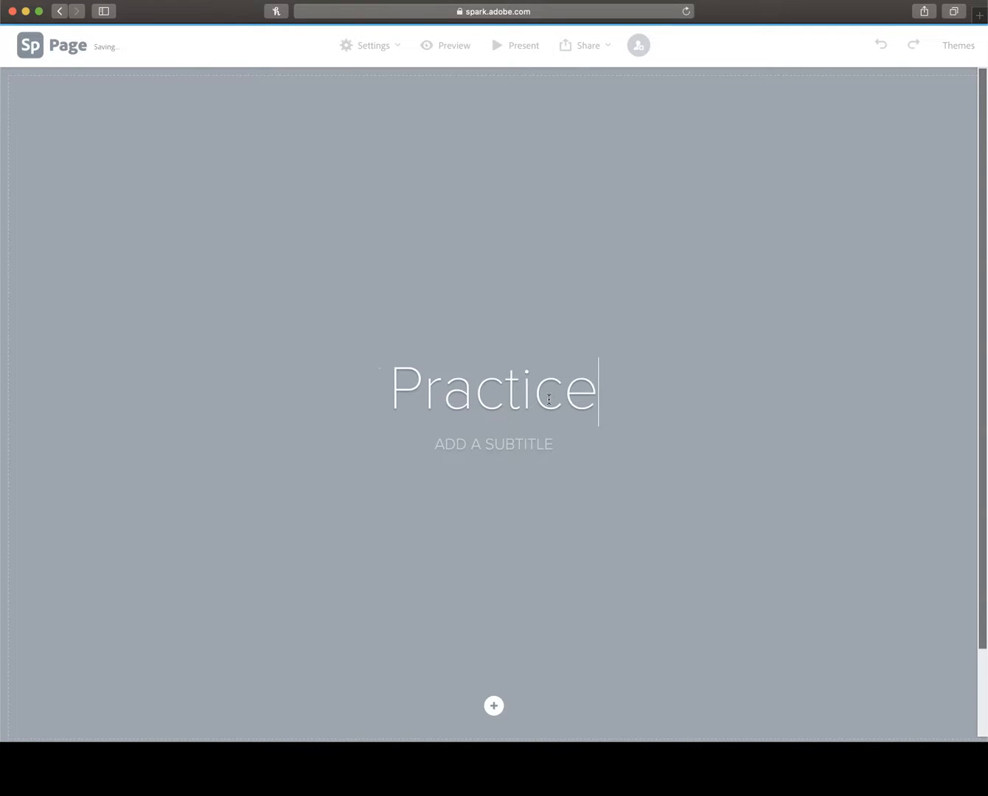
{"action": "left_click", "coordinate": [510, 453]}
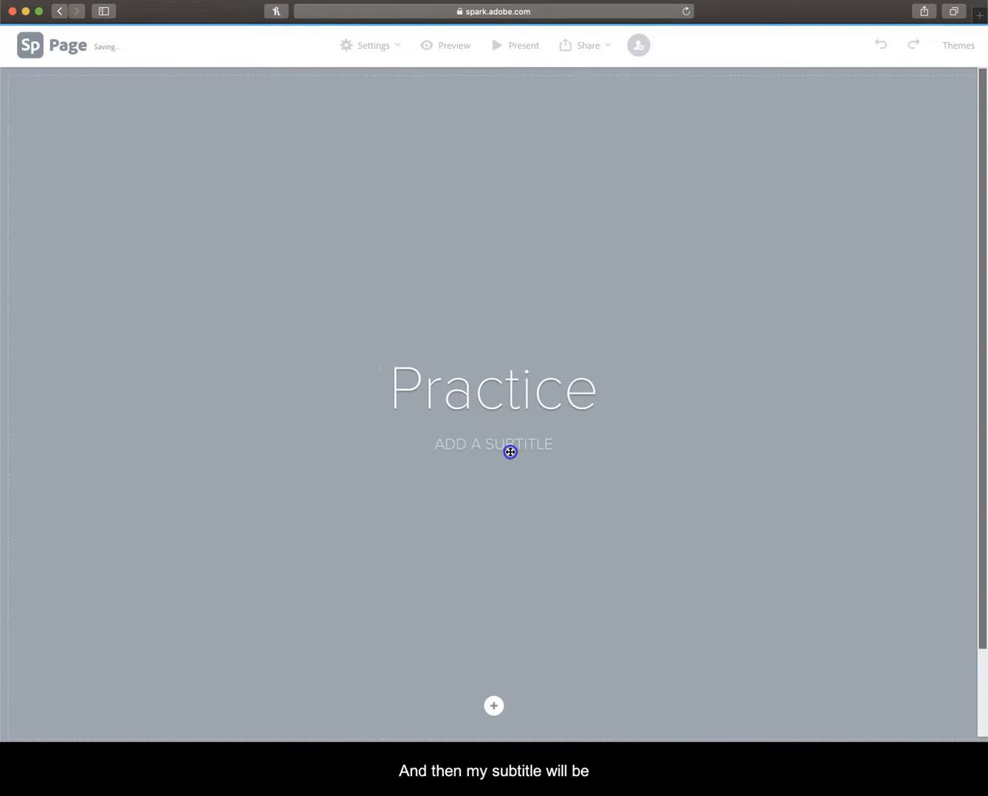
{"action": "type", "text": "This is an ex"}
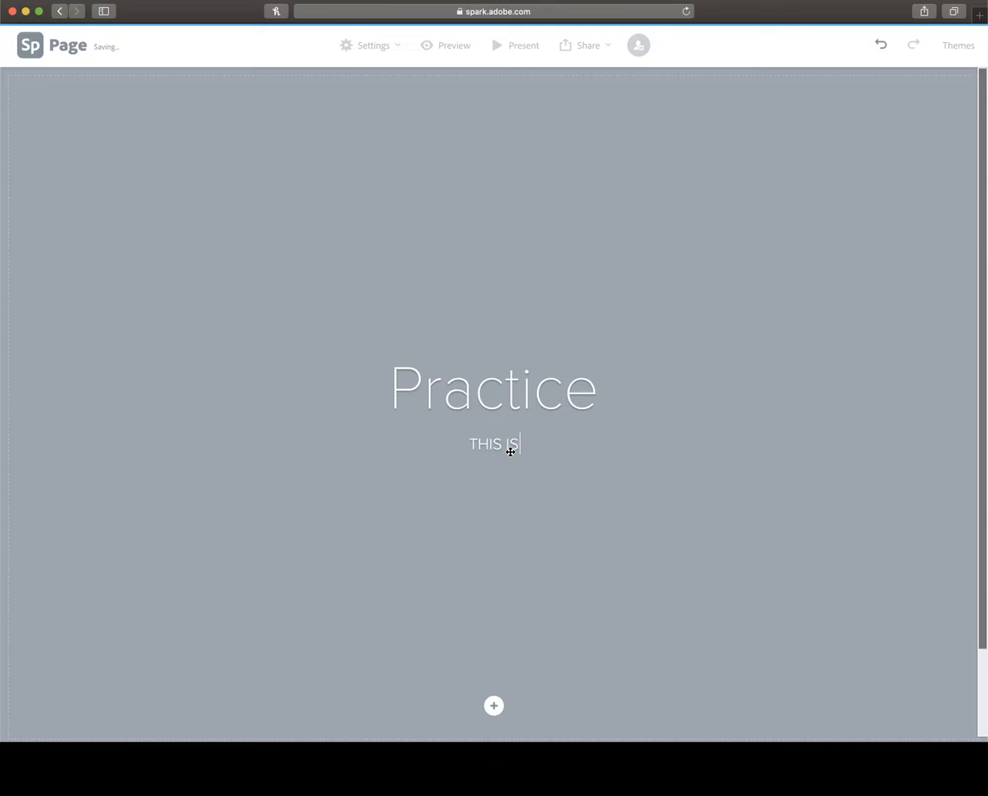
{"action": "type", "text": "ample."}
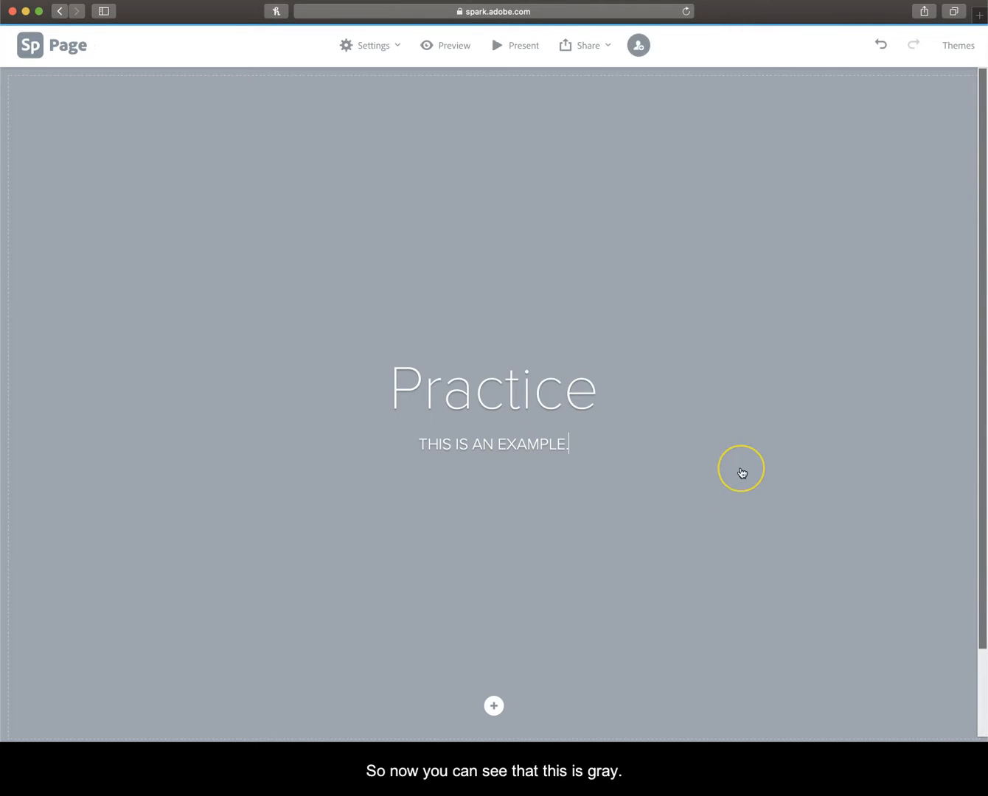
Step: Find free photos for "computer" and set the half-open laptop with purple and orange lighting as the title background
{"action": "left_click", "coordinate": [695, 272]}
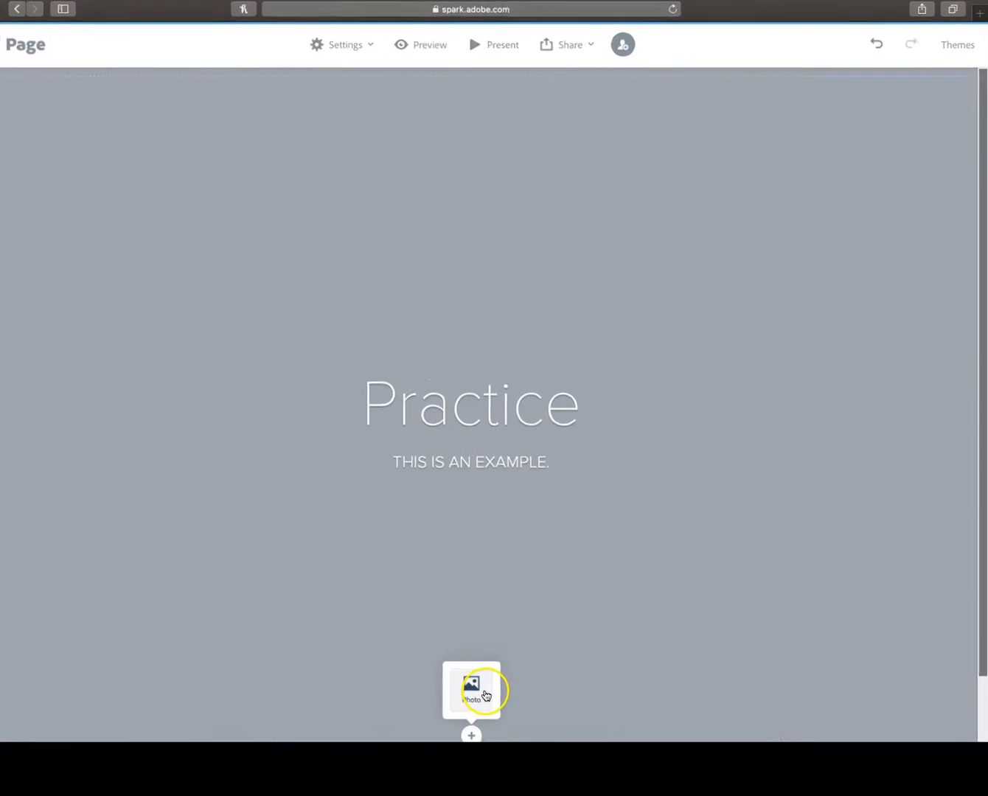
{"action": "left_click", "coordinate": [501, 661]}
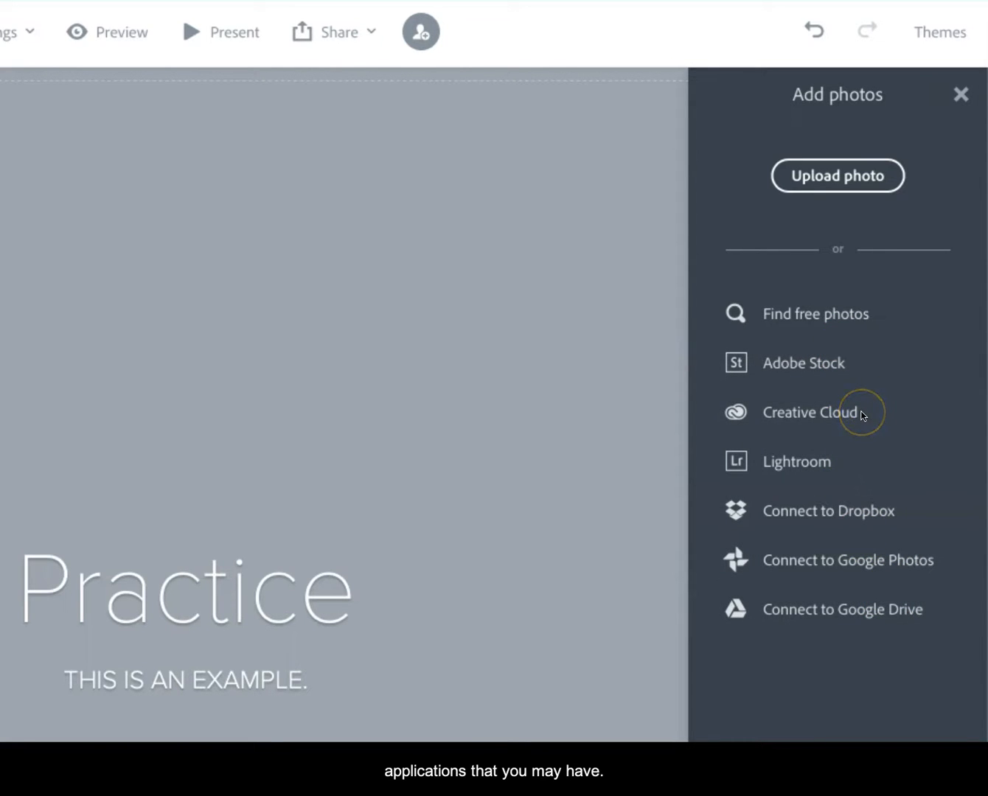
{"action": "left_click", "coordinate": [827, 316]}
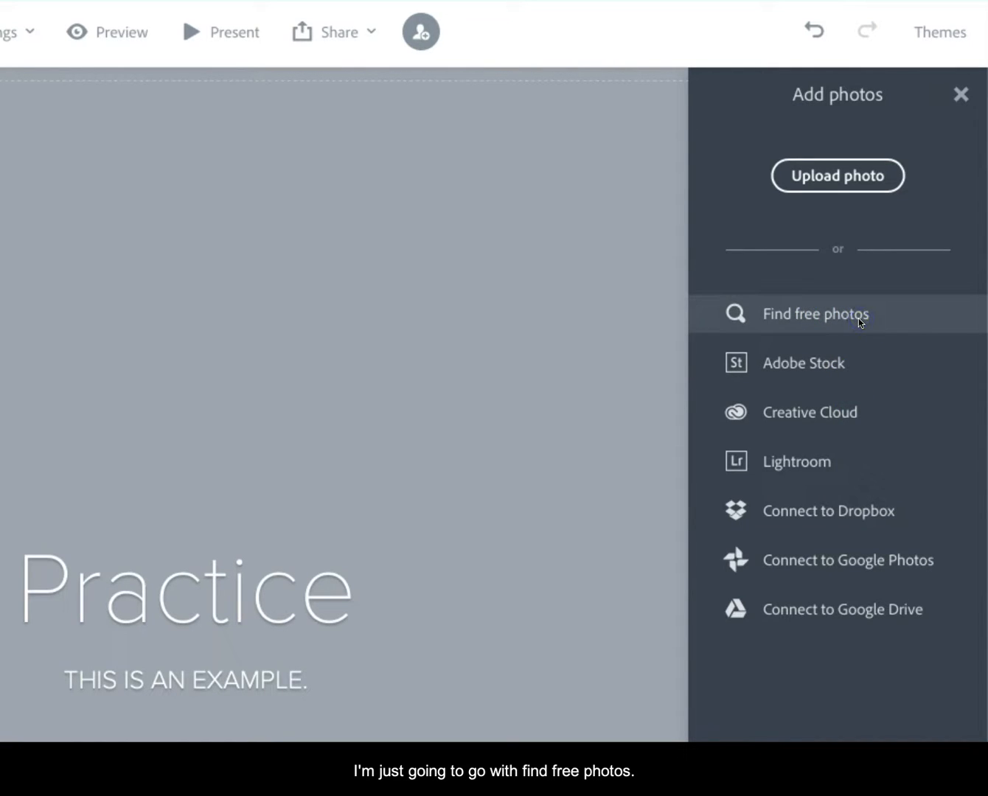
{"action": "type", "text": "computer"}
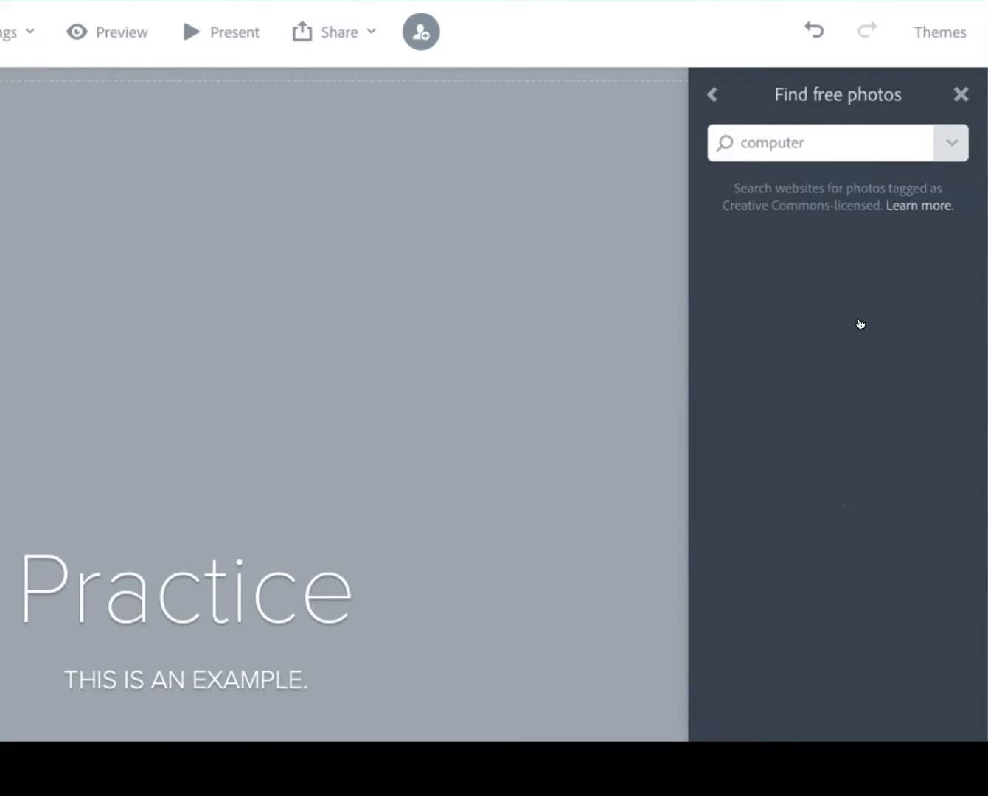
{"action": "key", "text": "Return"}
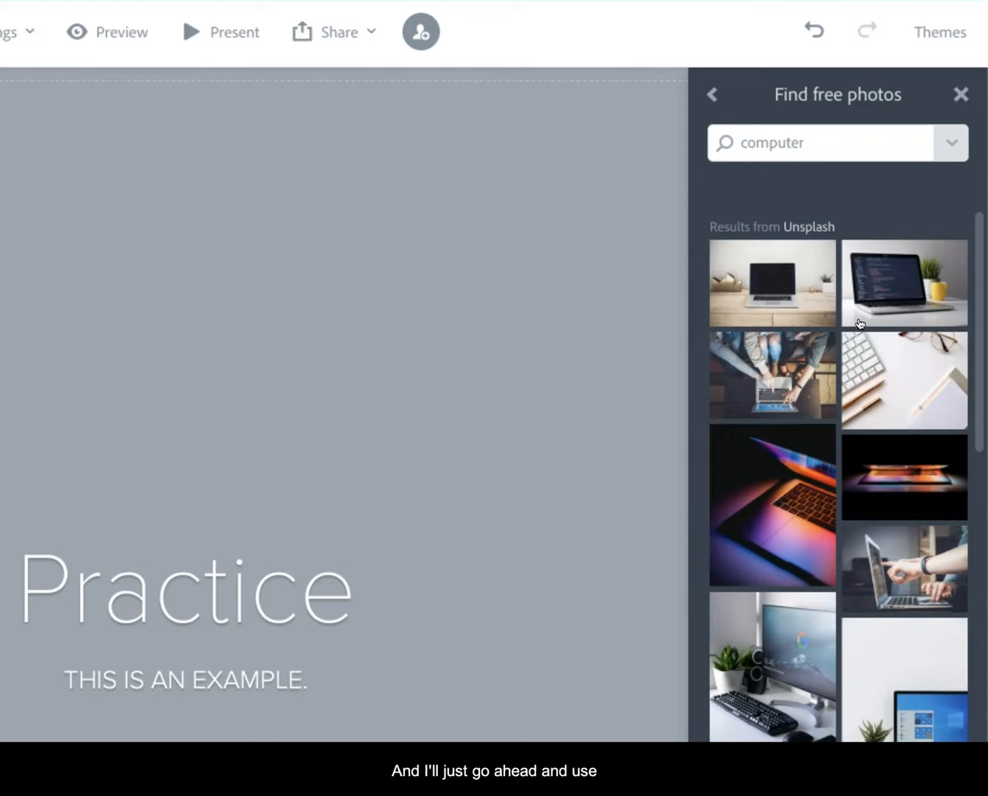
{"action": "left_click", "coordinate": [810, 504]}
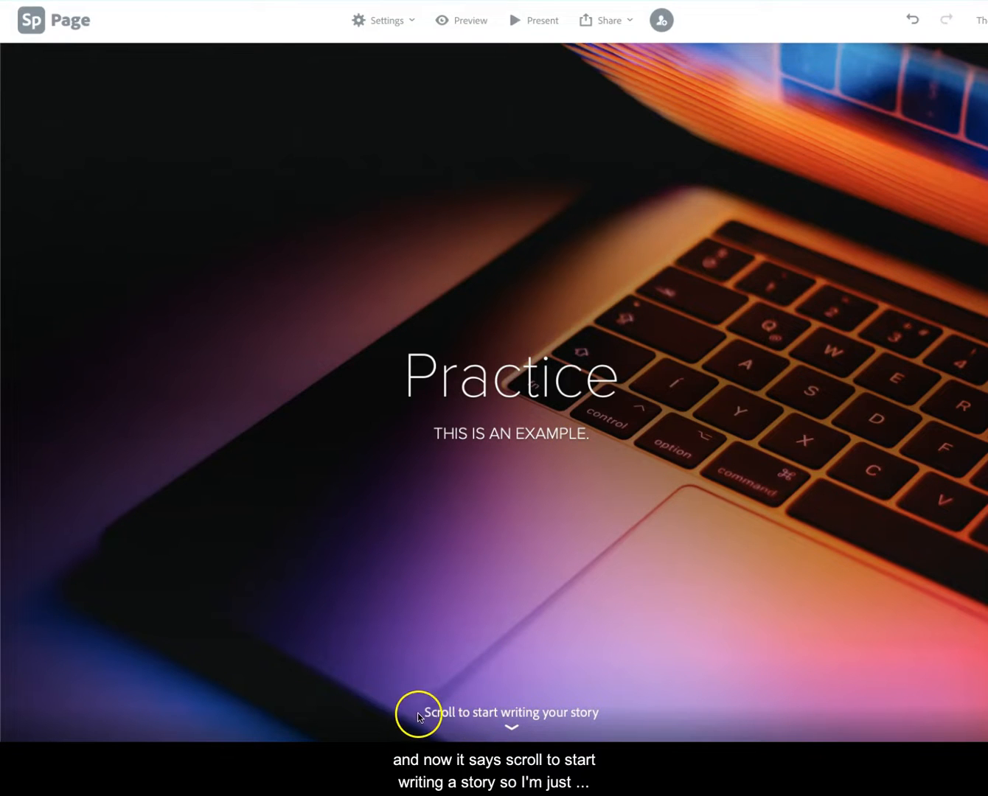
Step: Add a text block below the title section reading "This is", the presenter's first name, and "with the ePortfolio Studio at ODU."
{"action": "scroll", "coordinate": [662, 708], "scroll_direction": "down", "scroll_amount": 3}
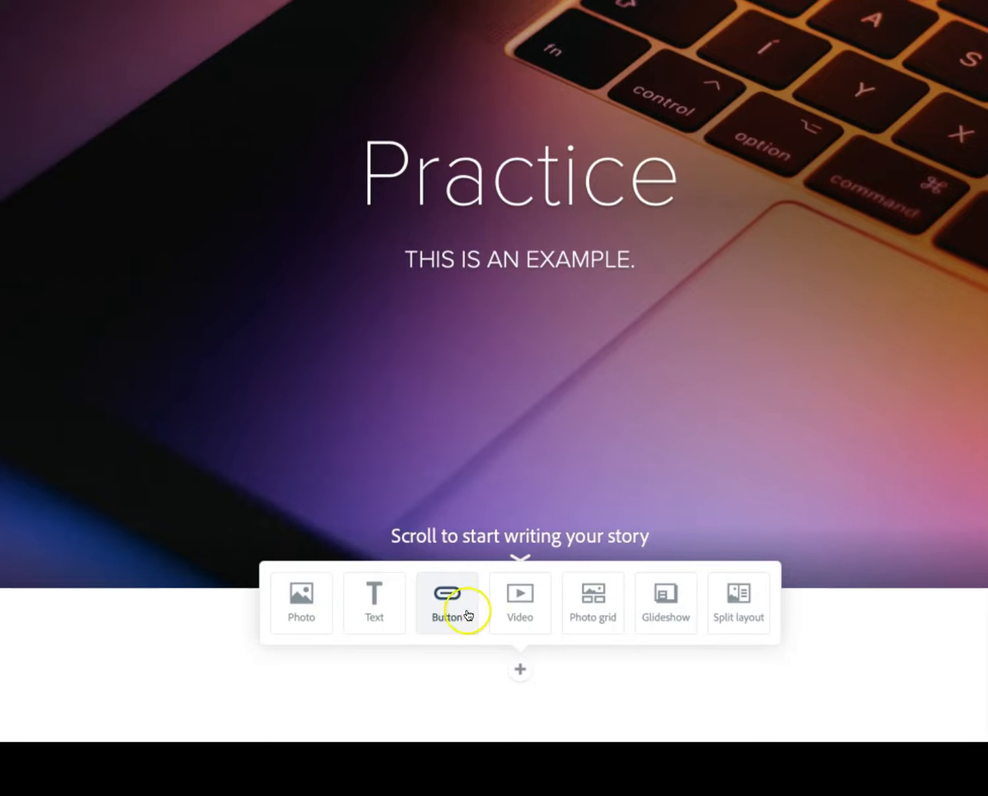
{"action": "left_click", "coordinate": [523, 613]}
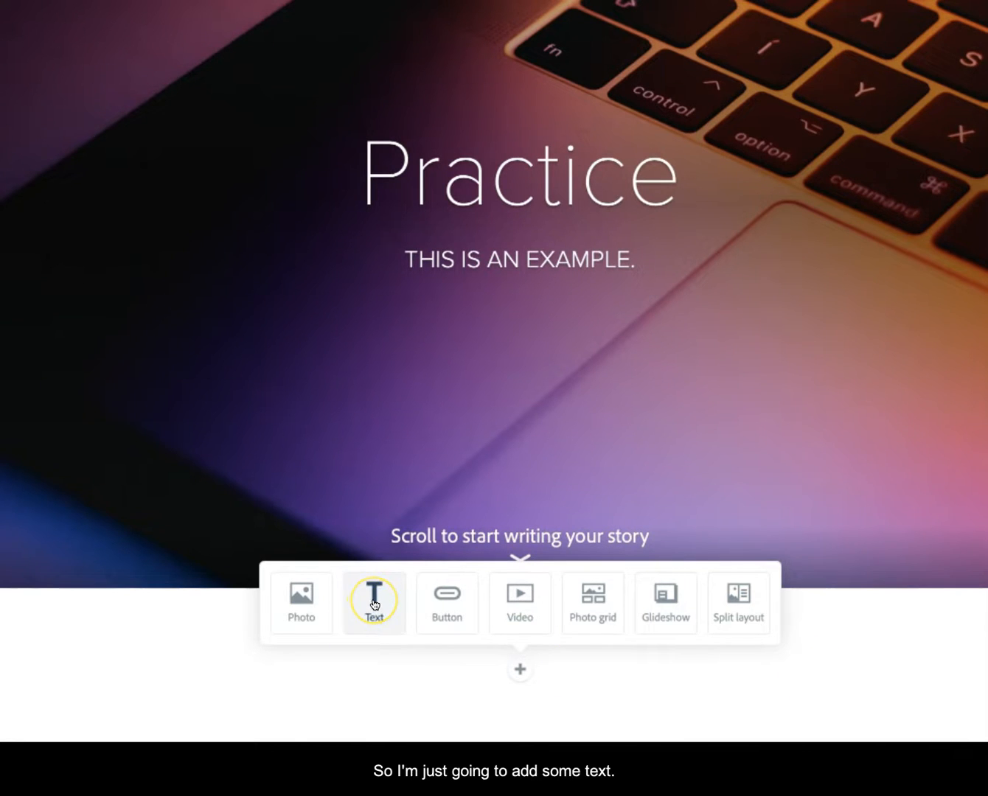
{"action": "left_click", "coordinate": [375, 605]}
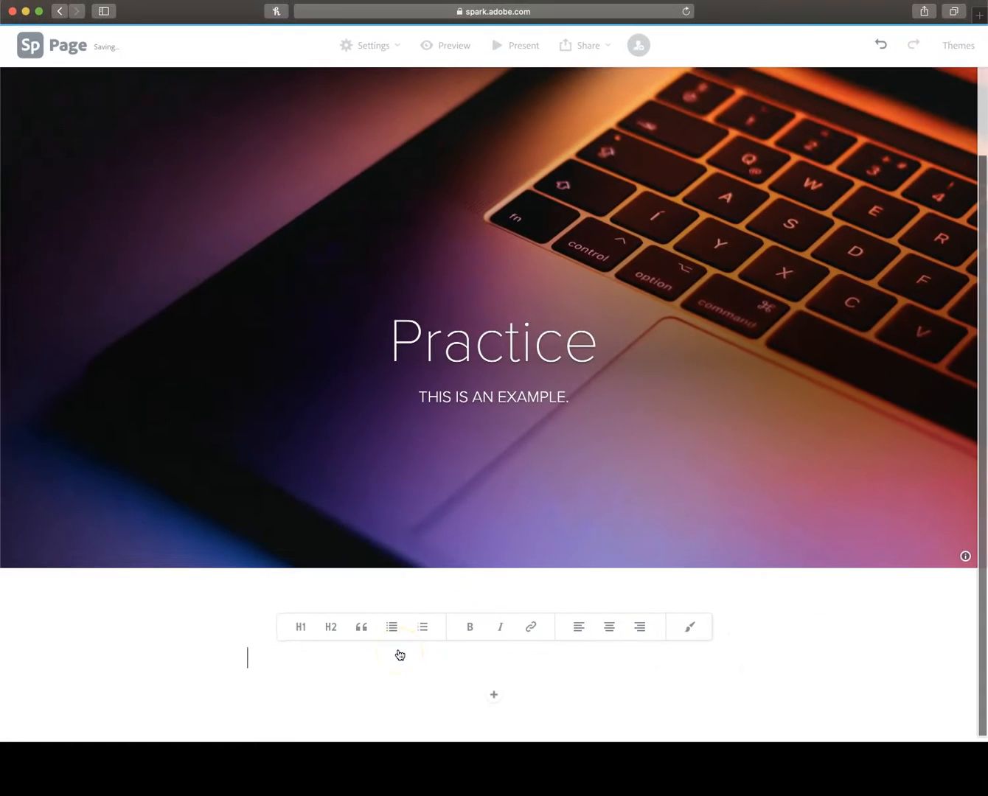
{"action": "type", "text": "This is "}
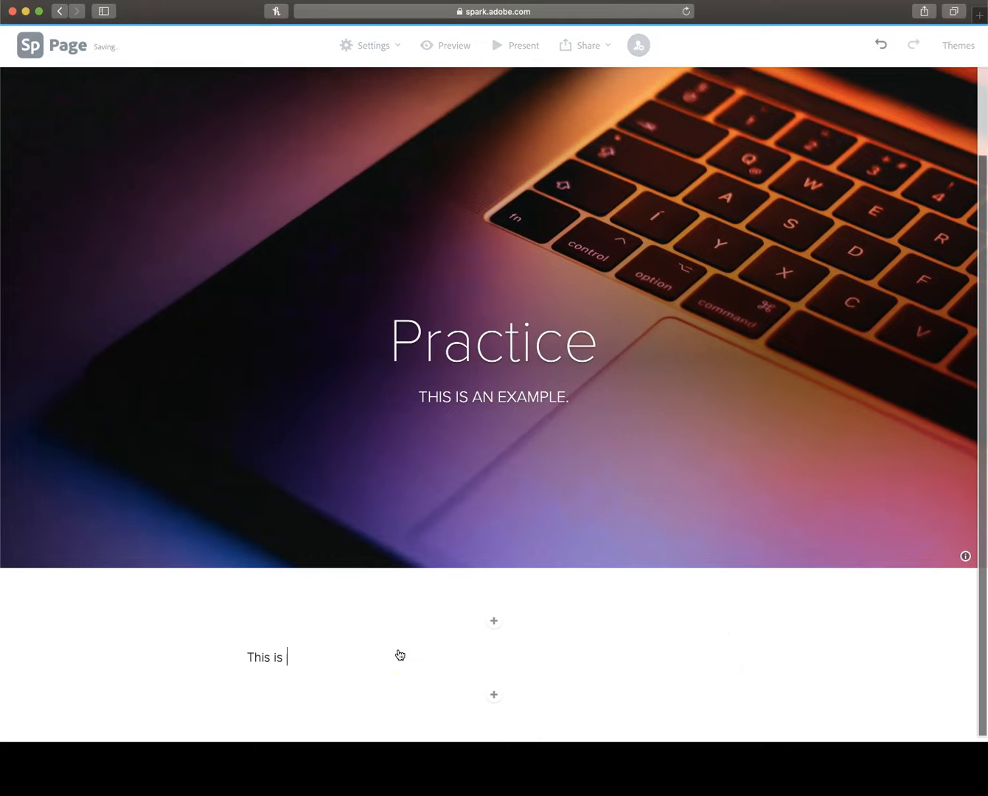
{"action": "type", "text": "Kayla with the E"}
{"action": "type", "text": "Portfolio Studio at "}
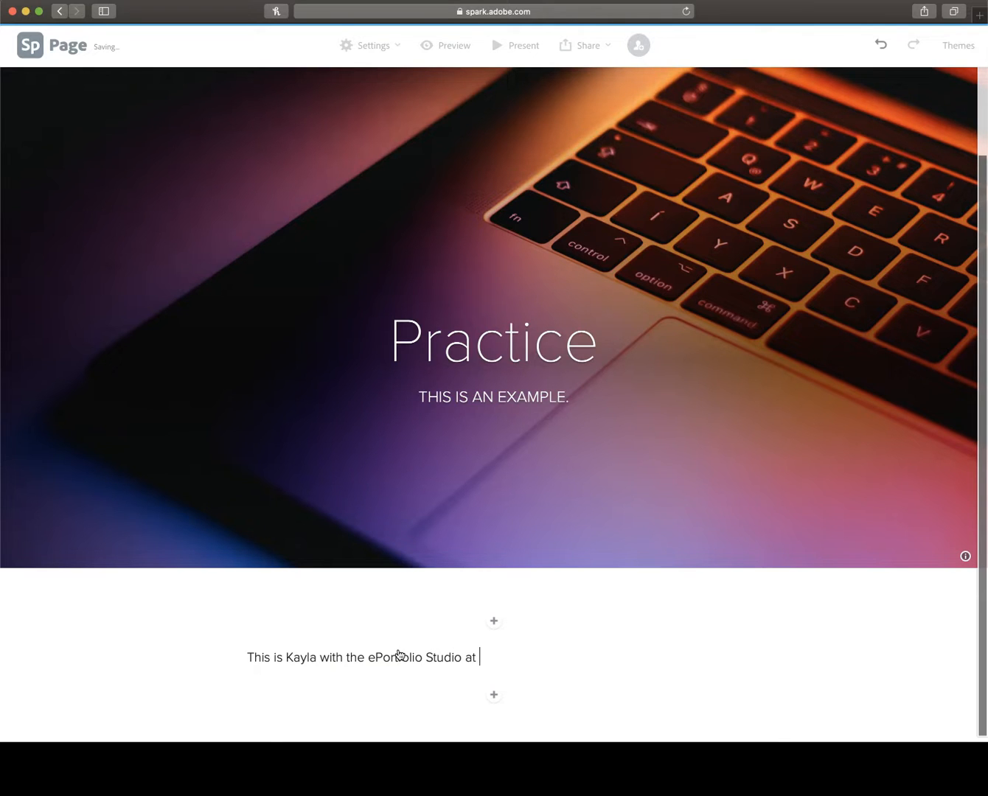
{"action": "type", "text": "ODU."}
Step: Center-align the introductory sentence in the text block below the title photo
{"action": "left_click", "coordinate": [248, 659]}
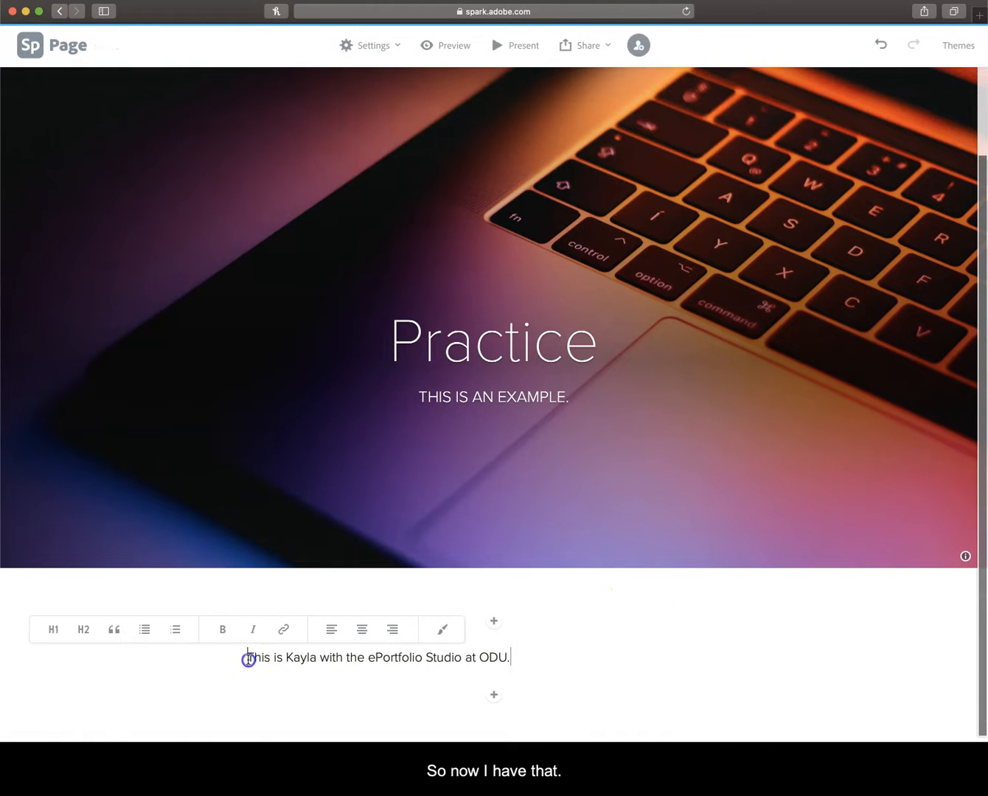
{"action": "left_click", "coordinate": [228, 667]}
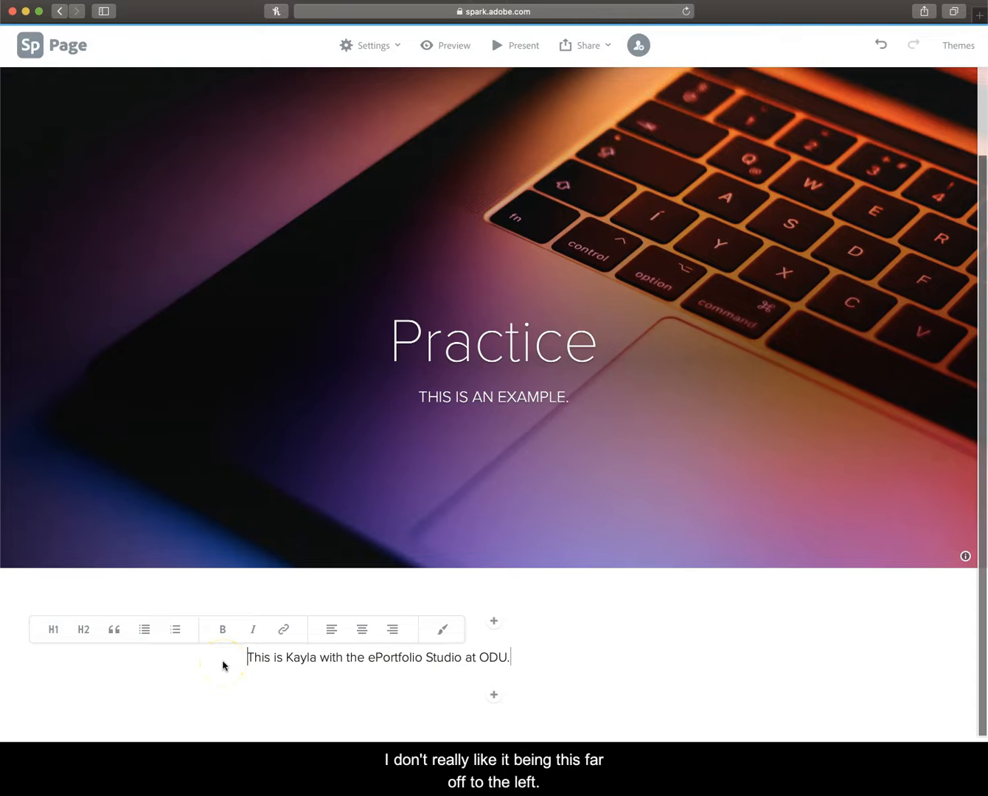
{"action": "left_click", "coordinate": [361, 633]}
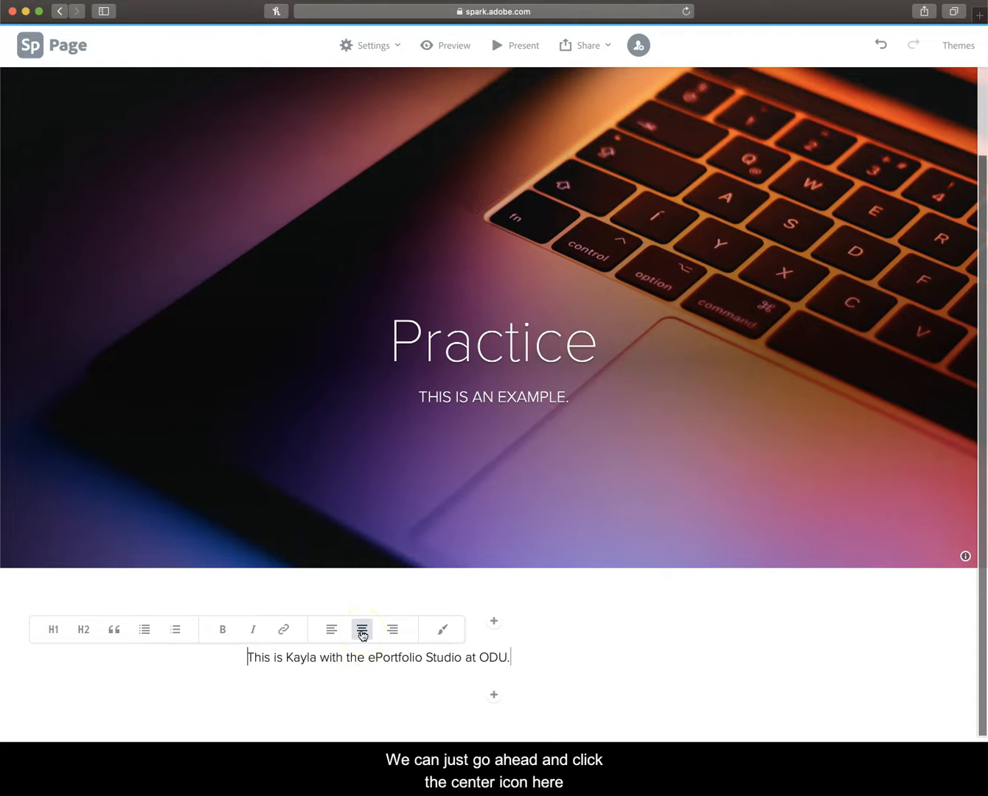
{"action": "left_click", "coordinate": [362, 634]}
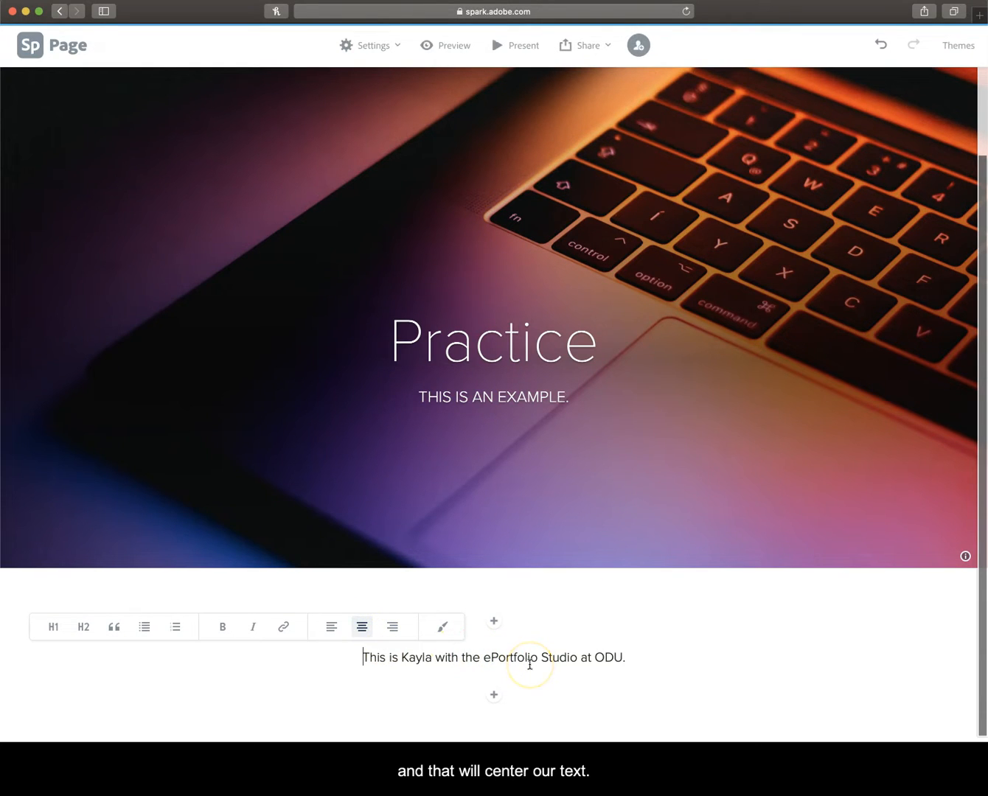
{"action": "left_click", "coordinate": [222, 633]}
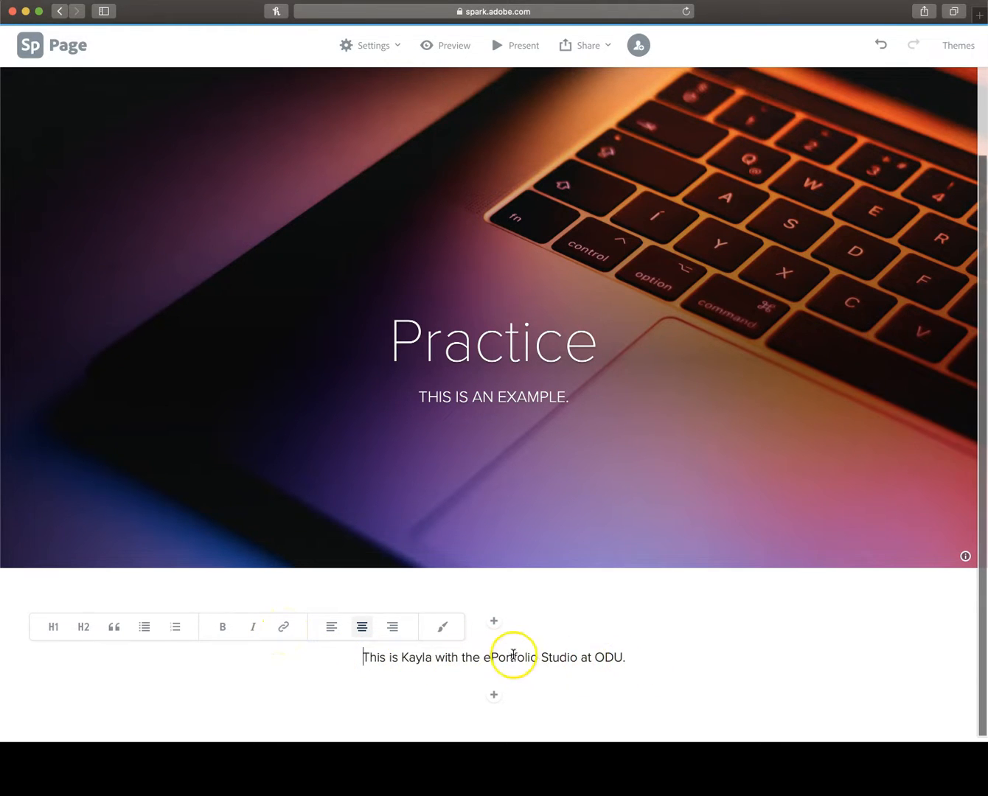
Step: Select "ePortfolio Studio at ODU." in the sentence, then search "odu ep" in a new tab and open the ePortfolios - Old Dominion University result
{"action": "left_click_drag", "start_coordinate": [483, 657], "coordinate": [631, 661]}
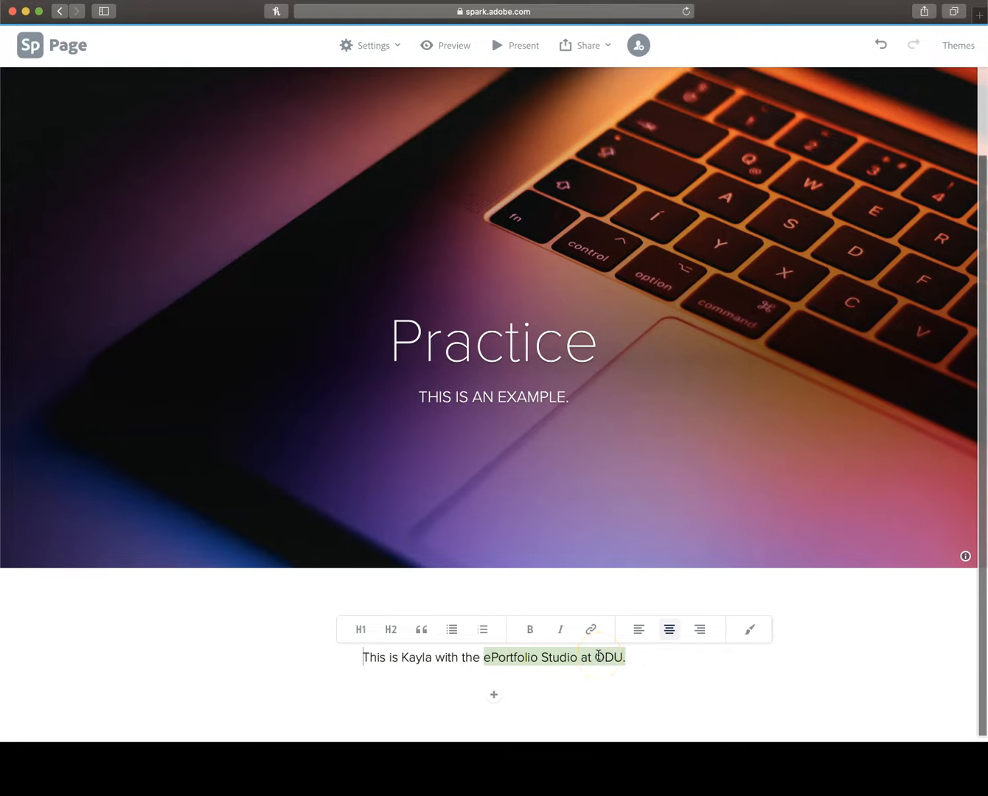
{"action": "left_click", "coordinate": [979, 18]}
{"action": "type", "text": "odu e"}
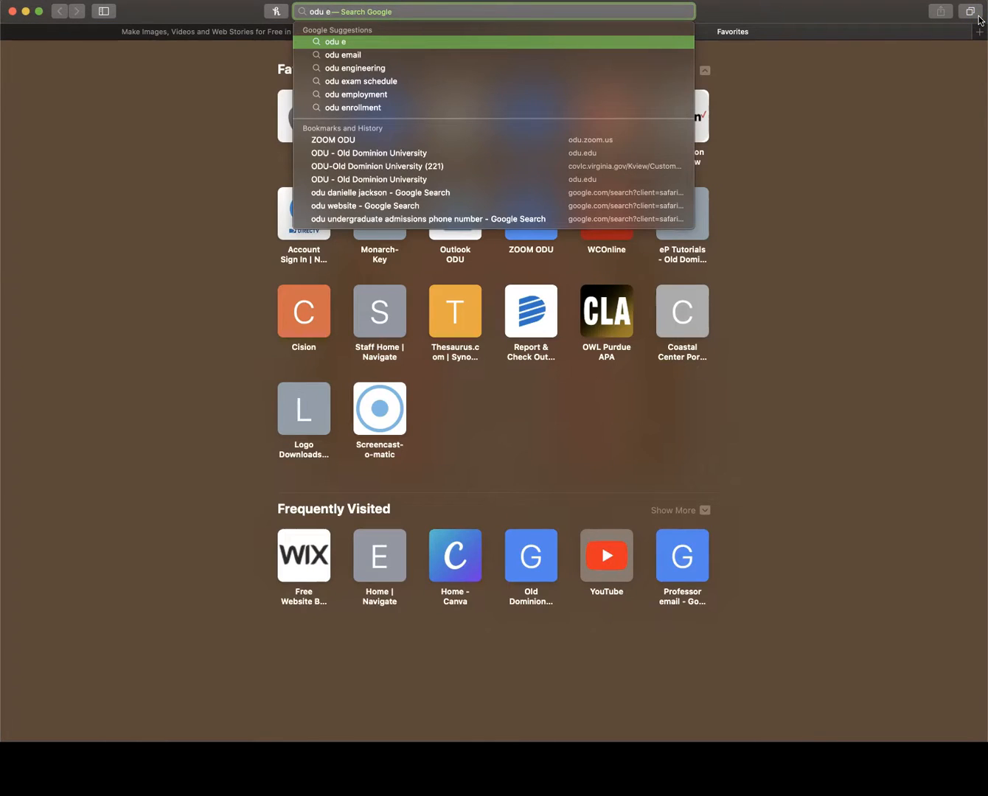
{"action": "type", "text": "p"}
{"action": "key", "text": "Return"}
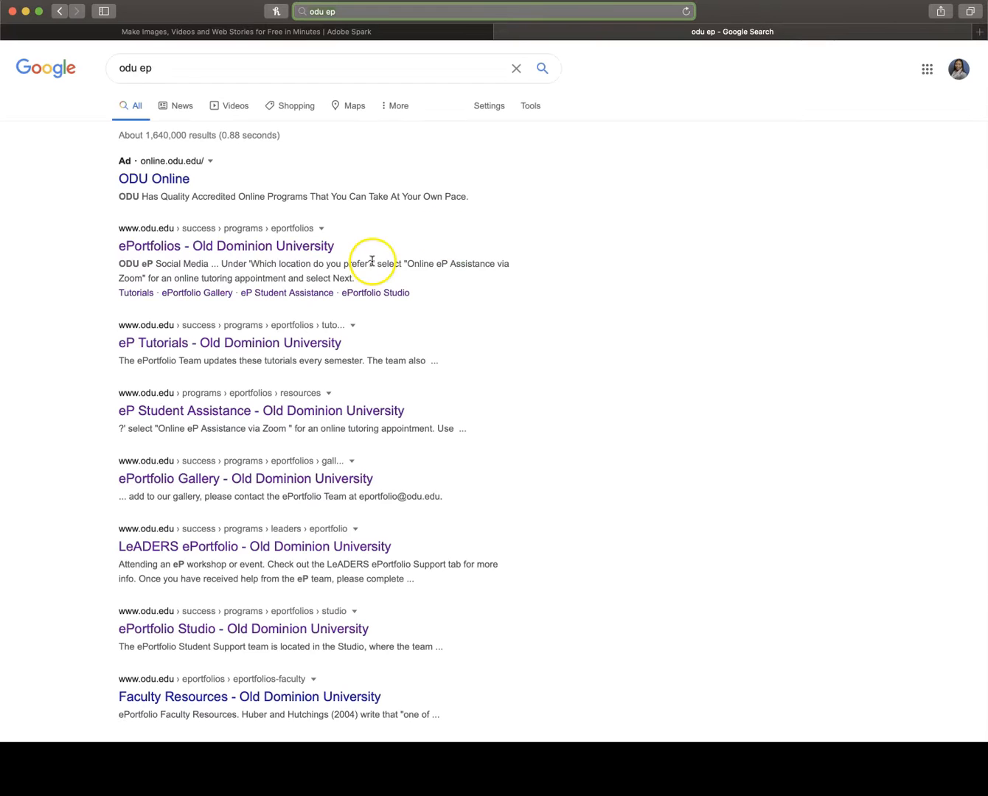
{"action": "left_click", "coordinate": [274, 248]}
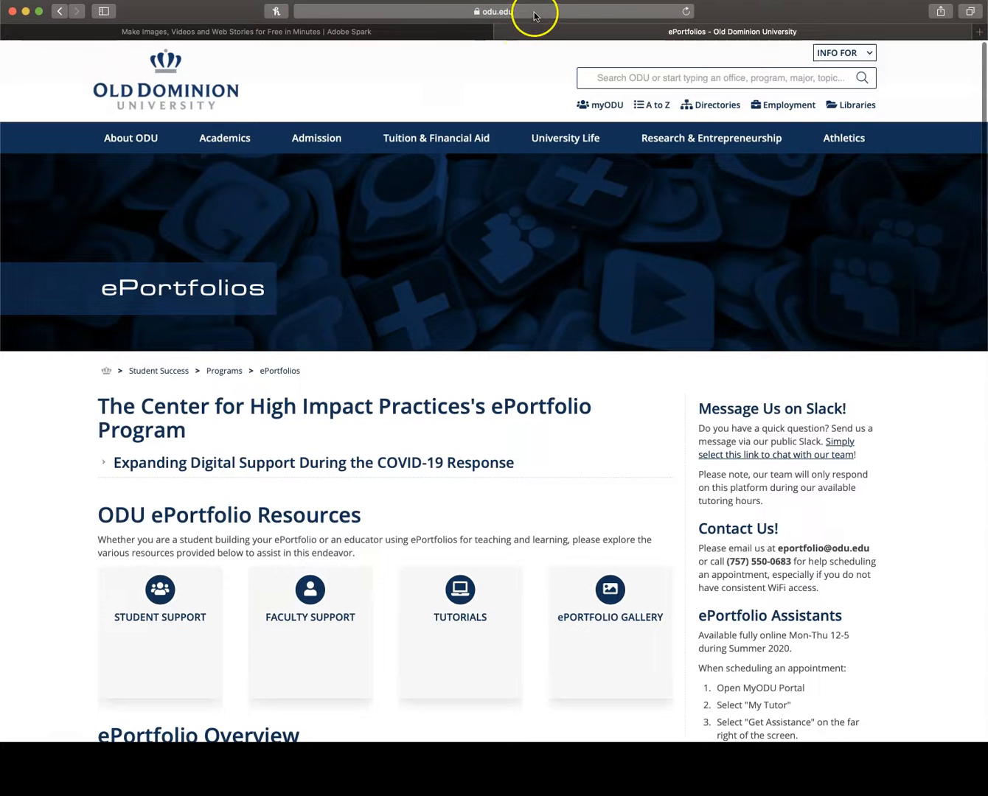
Step: Copy the web address of the ODU ePortfolios page and switch back to the Adobe Spark page
{"action": "left_click", "coordinate": [533, 13]}
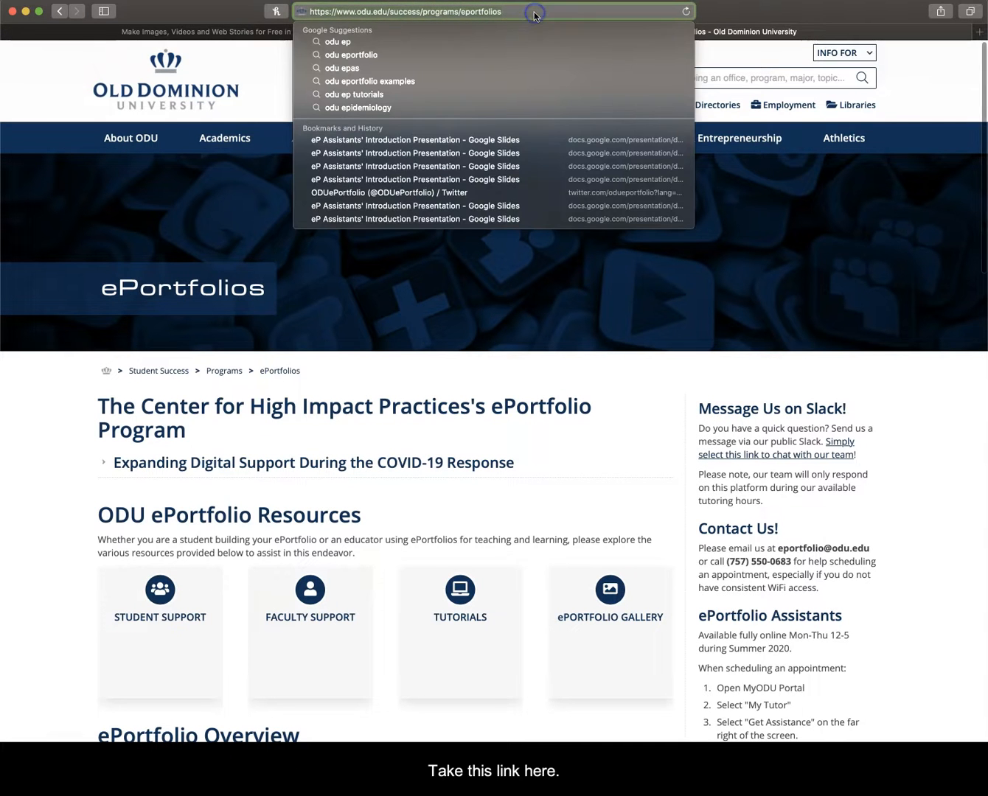
{"action": "left_click", "coordinate": [270, 58]}
{"action": "left_click", "coordinate": [369, 37]}
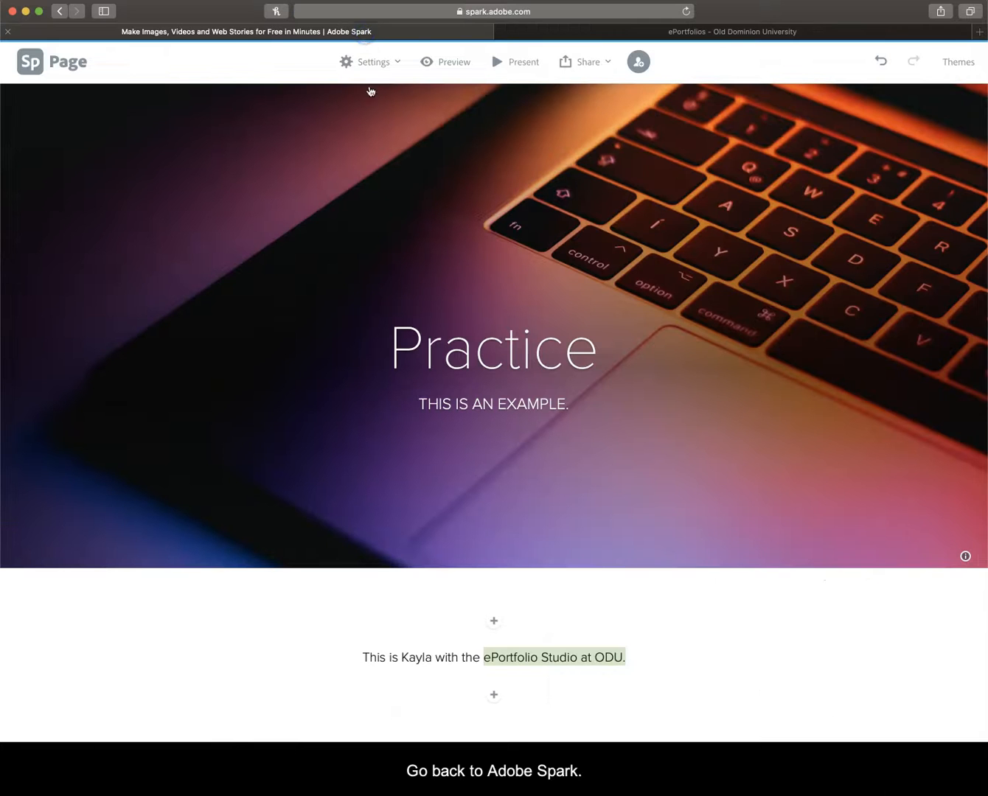
Step: Link the words "ePortfolio Studio at ODU." in the introductory sentence to the copied ODU ePortfolios web address
{"action": "left_click", "coordinate": [560, 658]}
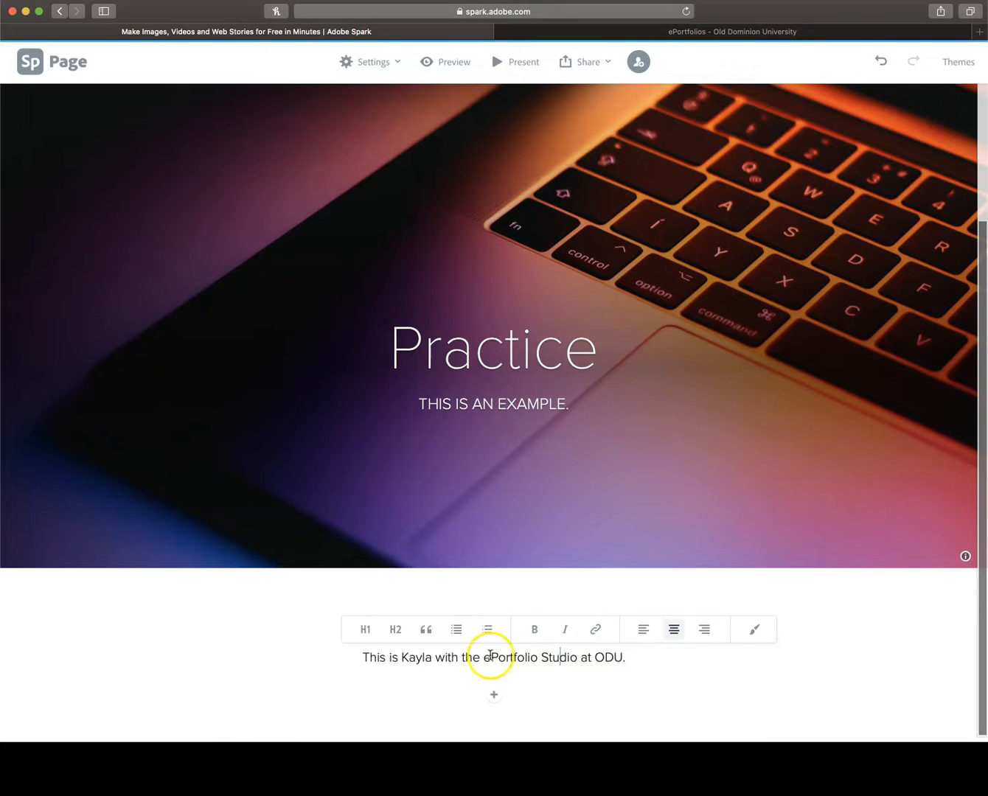
{"action": "left_click_drag", "start_coordinate": [483, 662], "coordinate": [629, 657]}
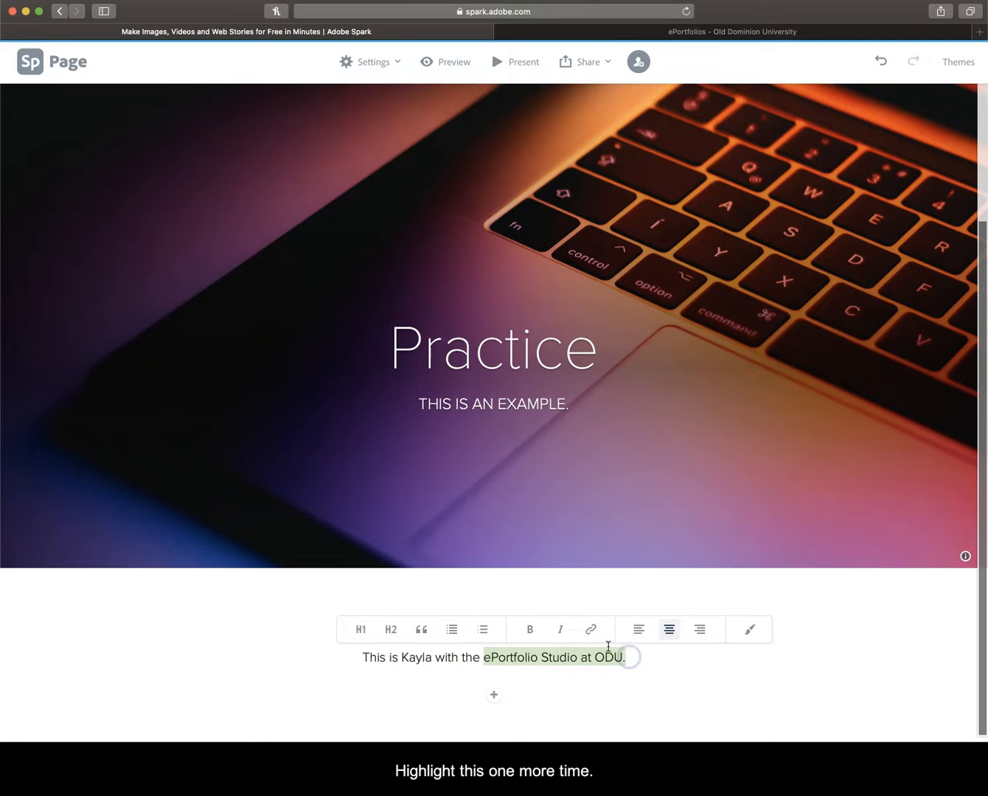
{"action": "left_click", "coordinate": [592, 633]}
{"action": "left_click", "coordinate": [565, 465]}
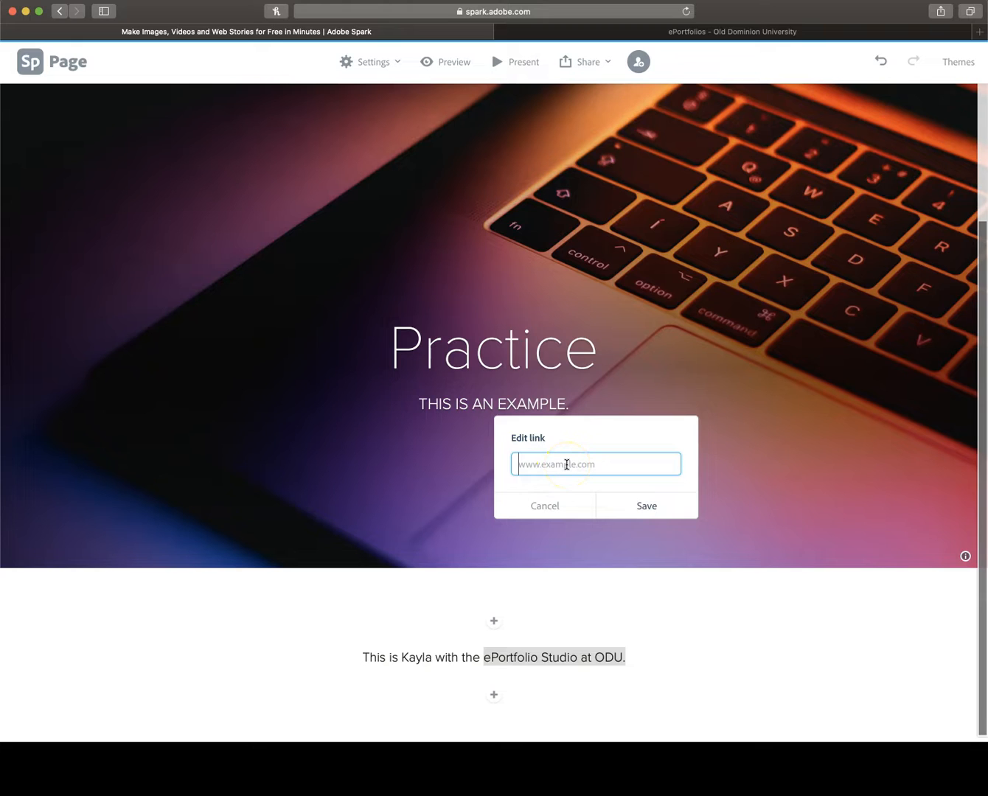
{"action": "type", "text": "https://www.odu.edu/success/programs/eportfolio"}
{"action": "left_click", "coordinate": [646, 507]}
{"action": "left_click", "coordinate": [706, 647]}
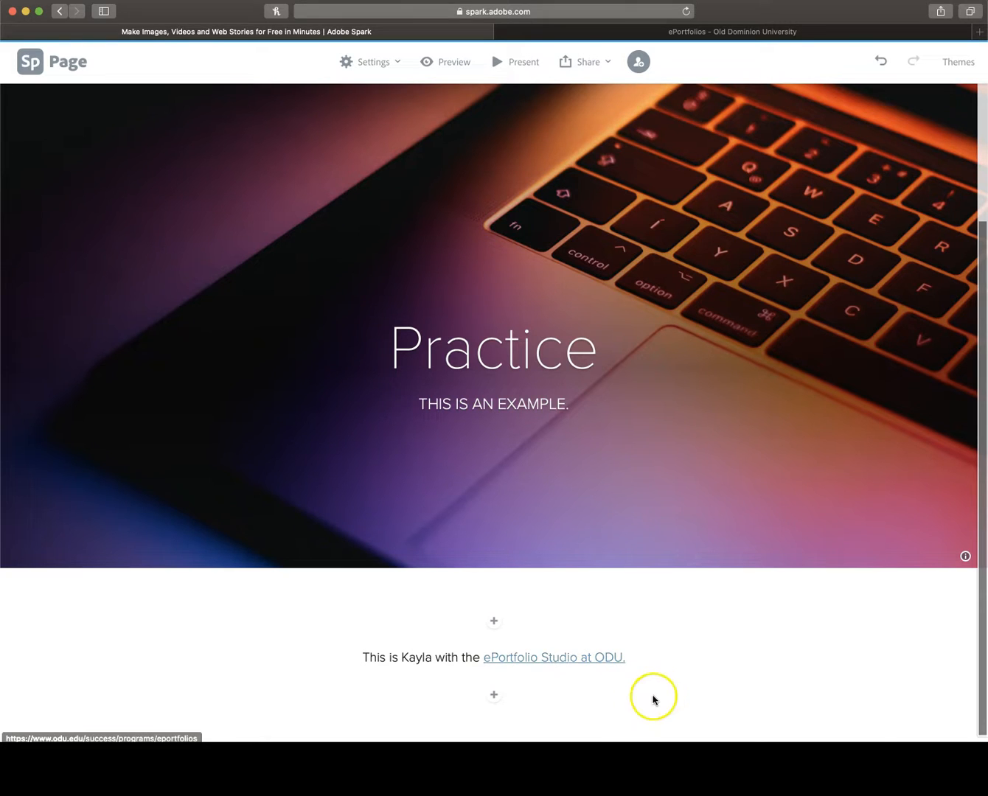
Step: Add a split layout below the introductory sentence and fill its image half with the free "computer" photo of hands typing on a laptop
{"action": "left_click", "coordinate": [495, 696]}
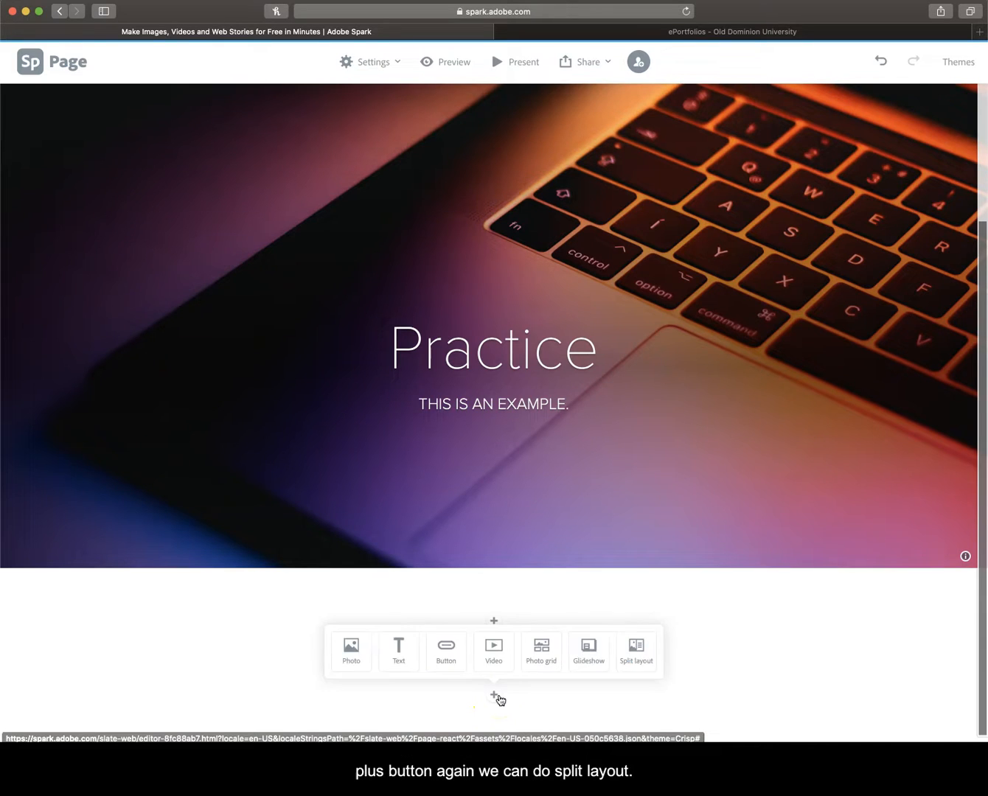
{"action": "left_click", "coordinate": [637, 650]}
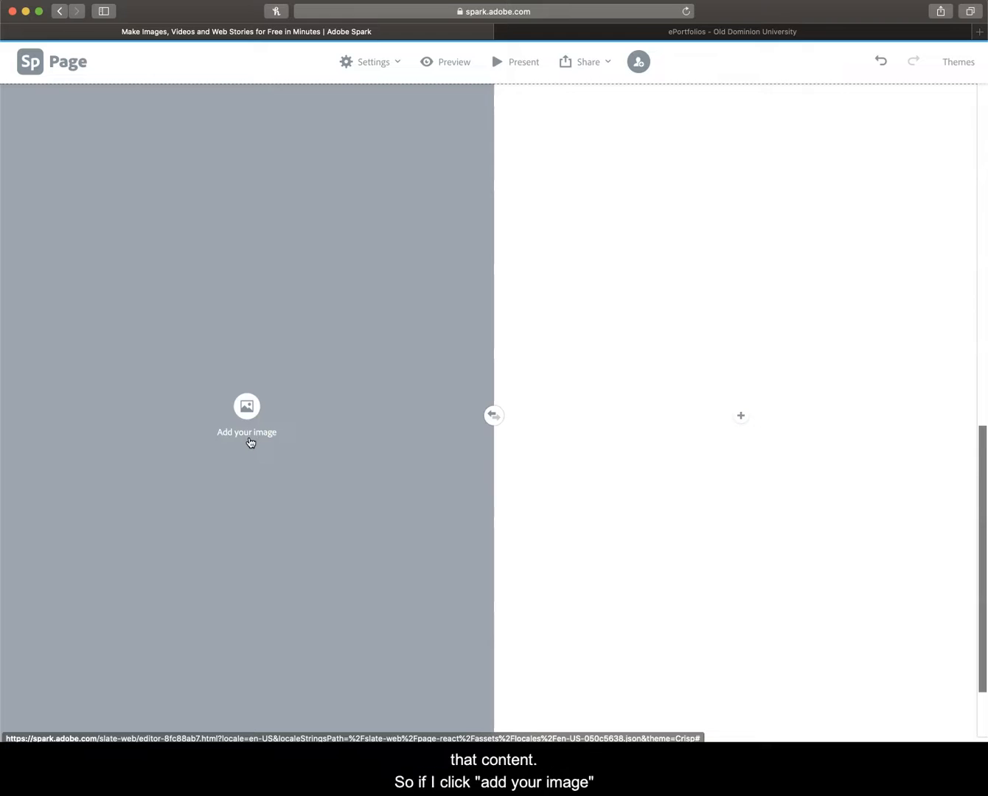
{"action": "left_click", "coordinate": [247, 411]}
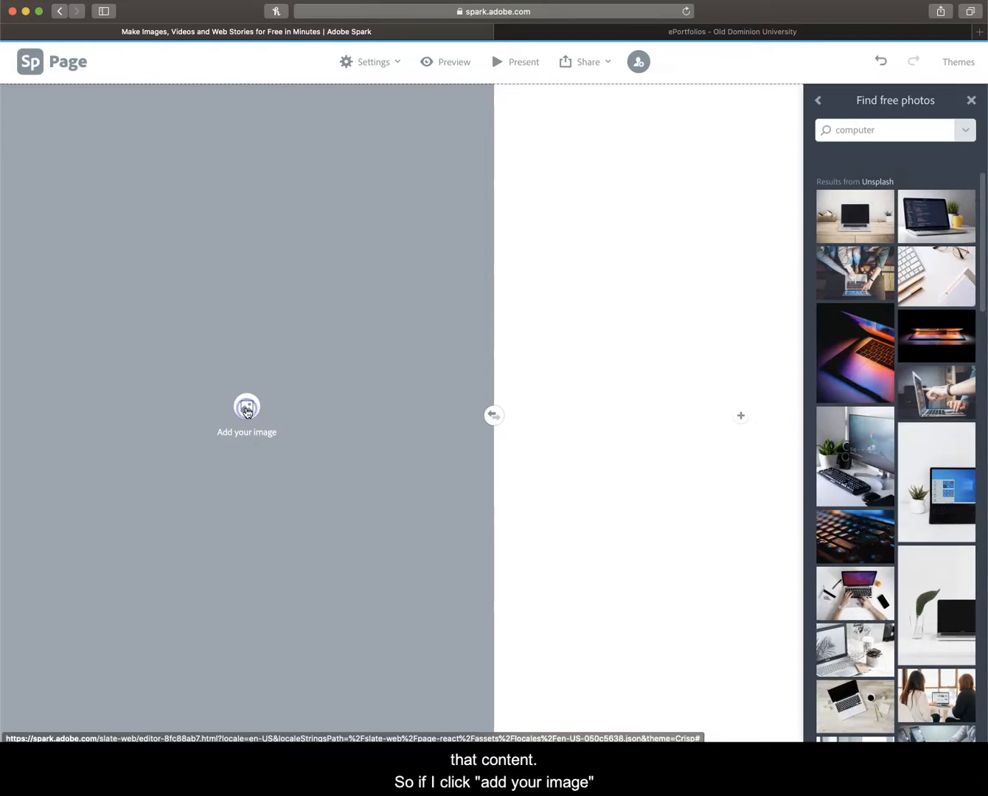
{"action": "left_click", "coordinate": [849, 603]}
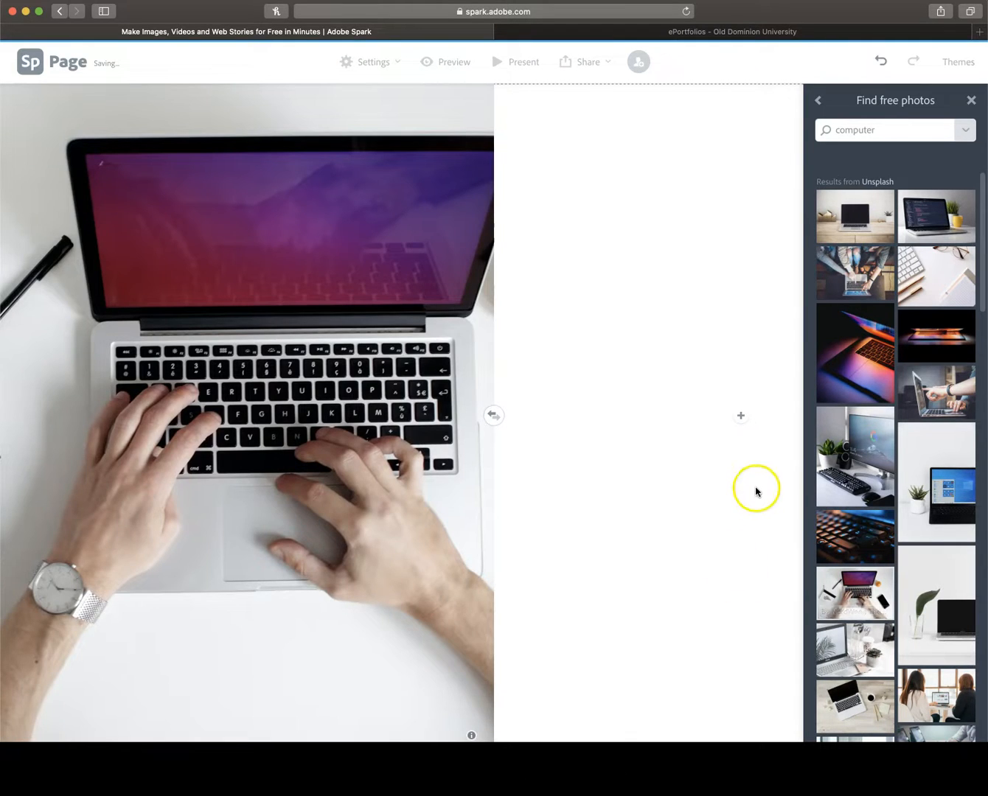
Step: Add text to the empty half of the split layout reading "In the eP studio, we help students build a digital identity."
{"action": "left_click", "coordinate": [745, 429]}
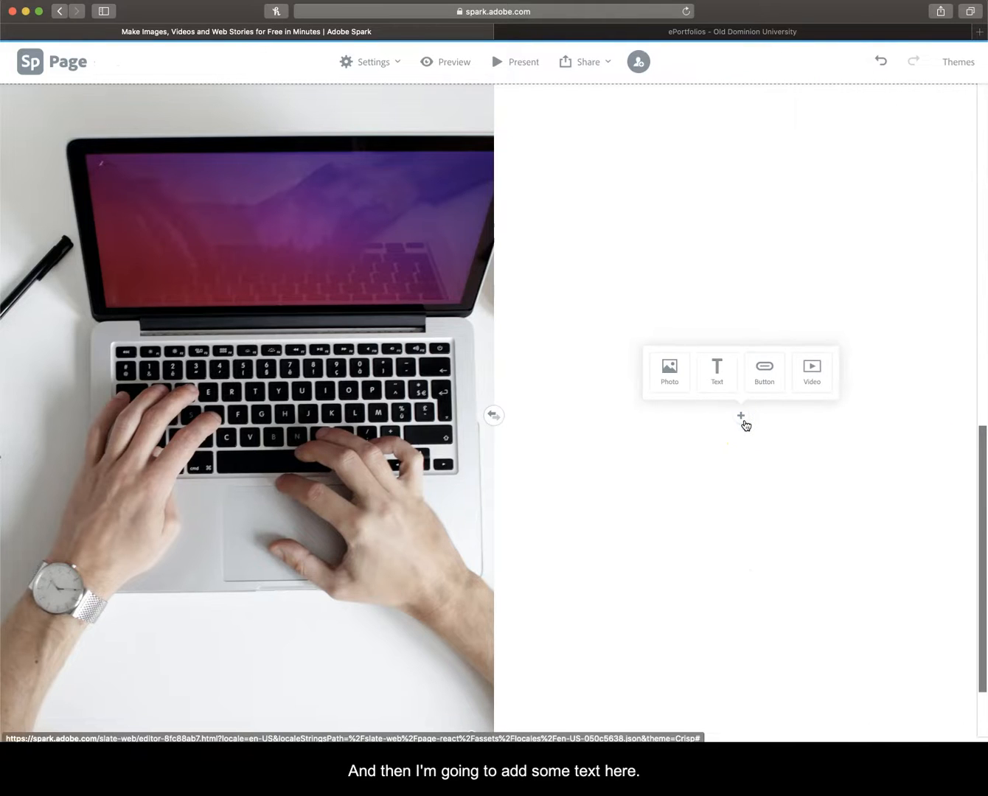
{"action": "left_click", "coordinate": [714, 372]}
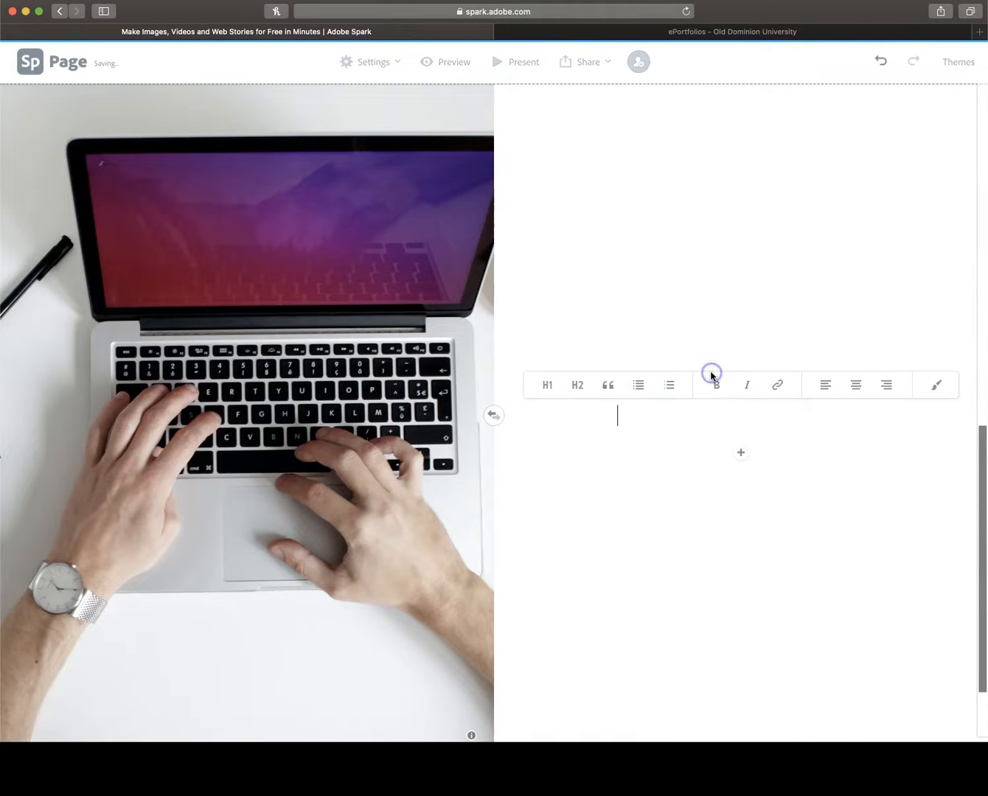
{"action": "type", "text": "In the eP studio, we hel"}
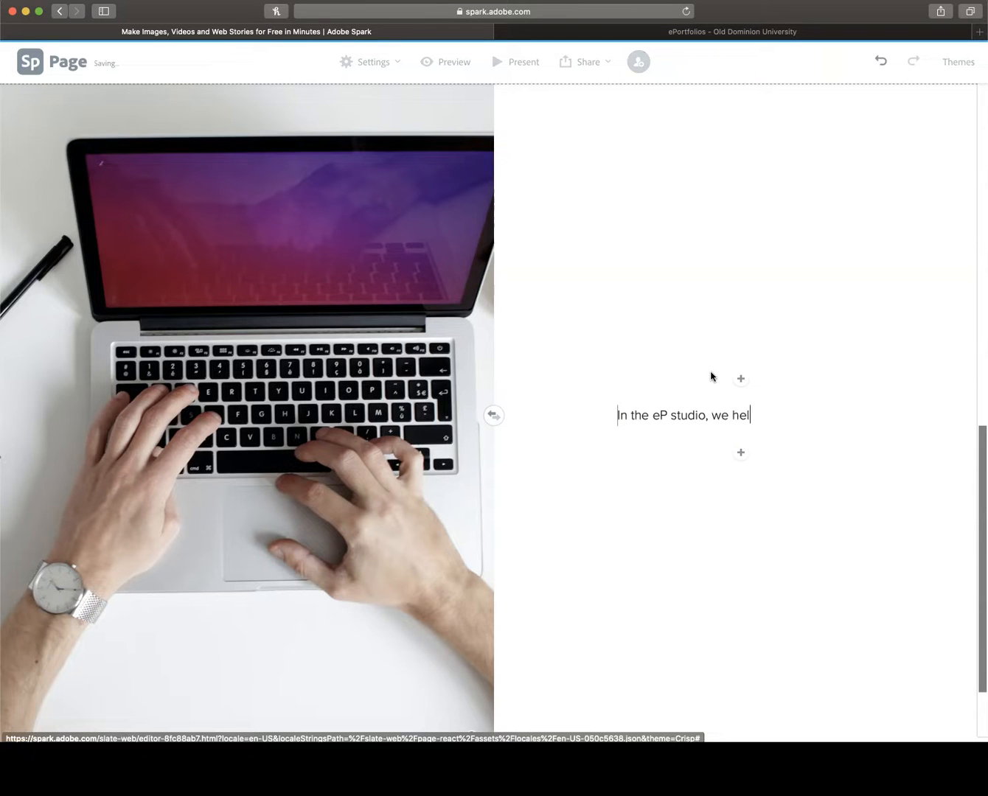
{"action": "type", "text": "p students build "}
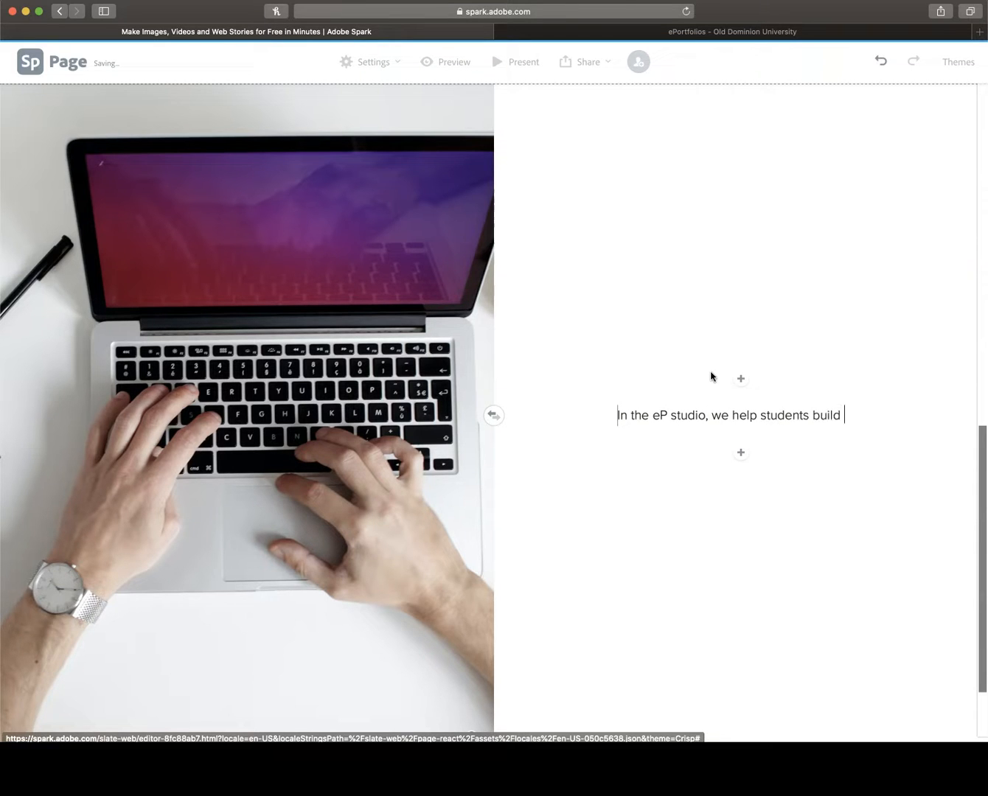
{"action": "type", "text": "a digital iden"}
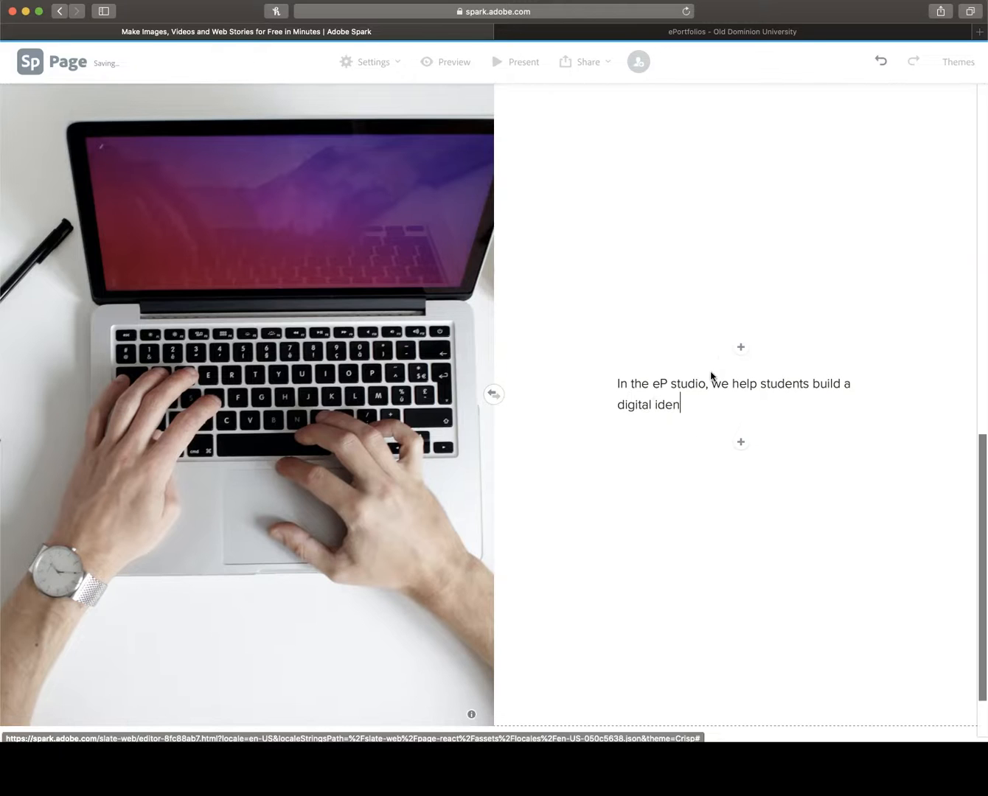
{"action": "type", "text": "tity."}
{"action": "left_click", "coordinate": [631, 541]}
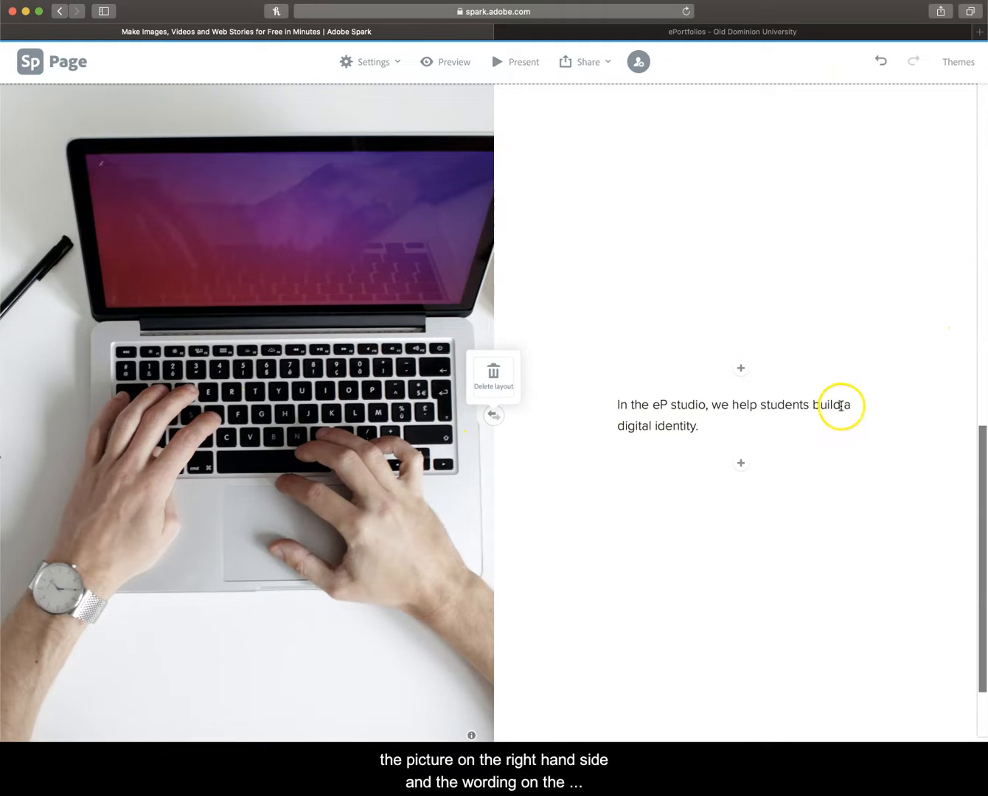
Step: Swap the image and text sides of the split layout and swap them back
{"action": "left_click", "coordinate": [494, 418]}
{"action": "left_click", "coordinate": [496, 419]}
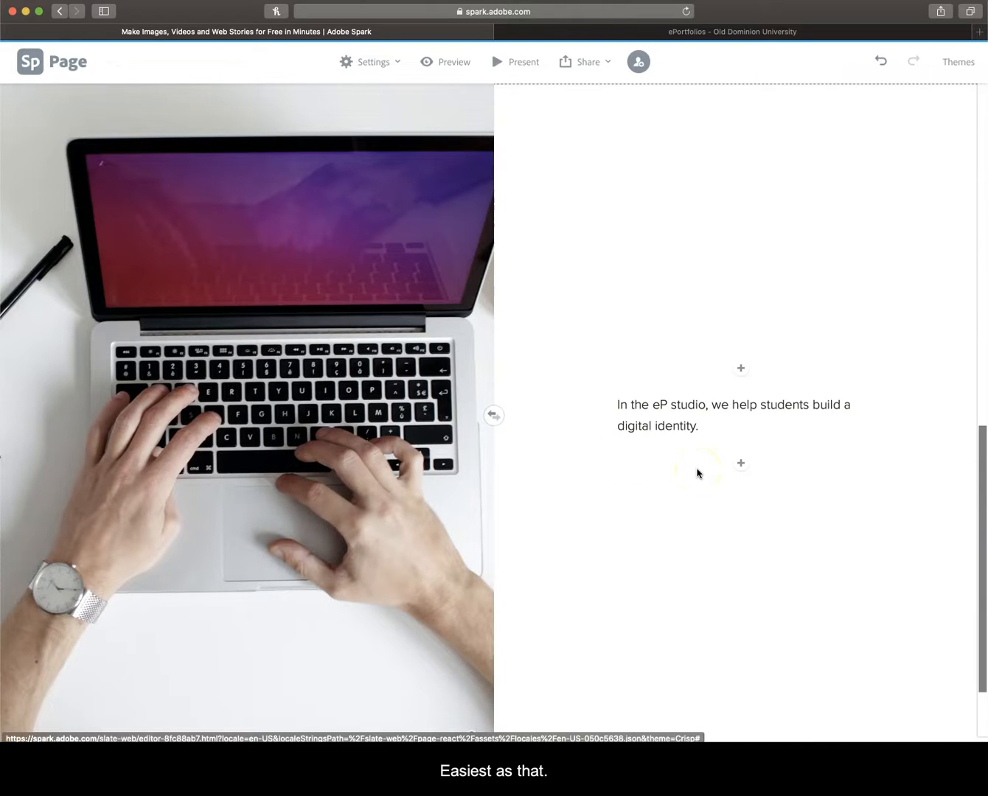
Step: Present the page from its title section, look through the whole page, and return to the editor
{"action": "scroll", "coordinate": [455, 640], "scroll_direction": "down", "scroll_amount": 1}
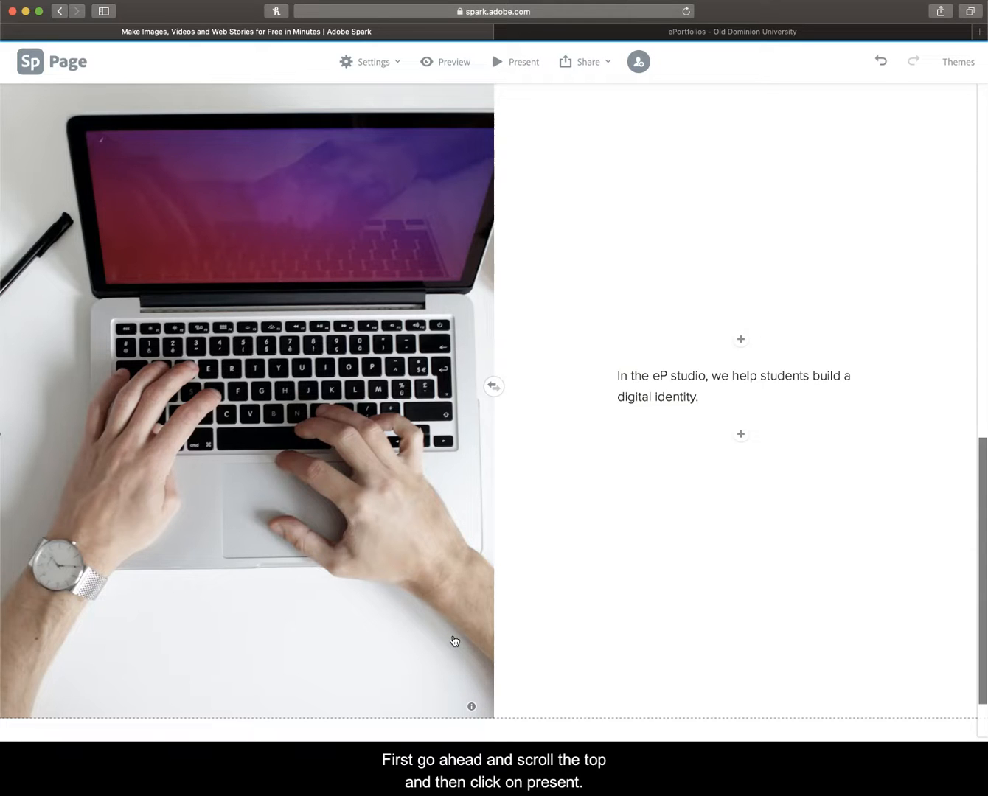
{"action": "scroll", "coordinate": [454, 641], "scroll_direction": "up", "scroll_amount": 10}
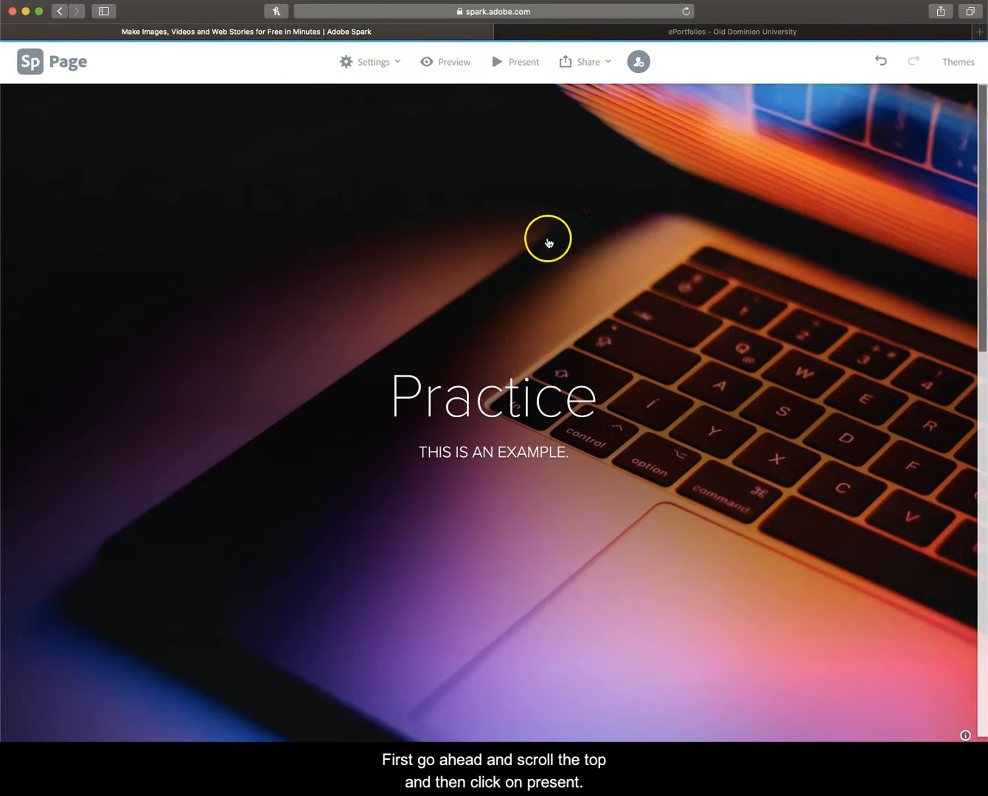
{"action": "left_click", "coordinate": [524, 65]}
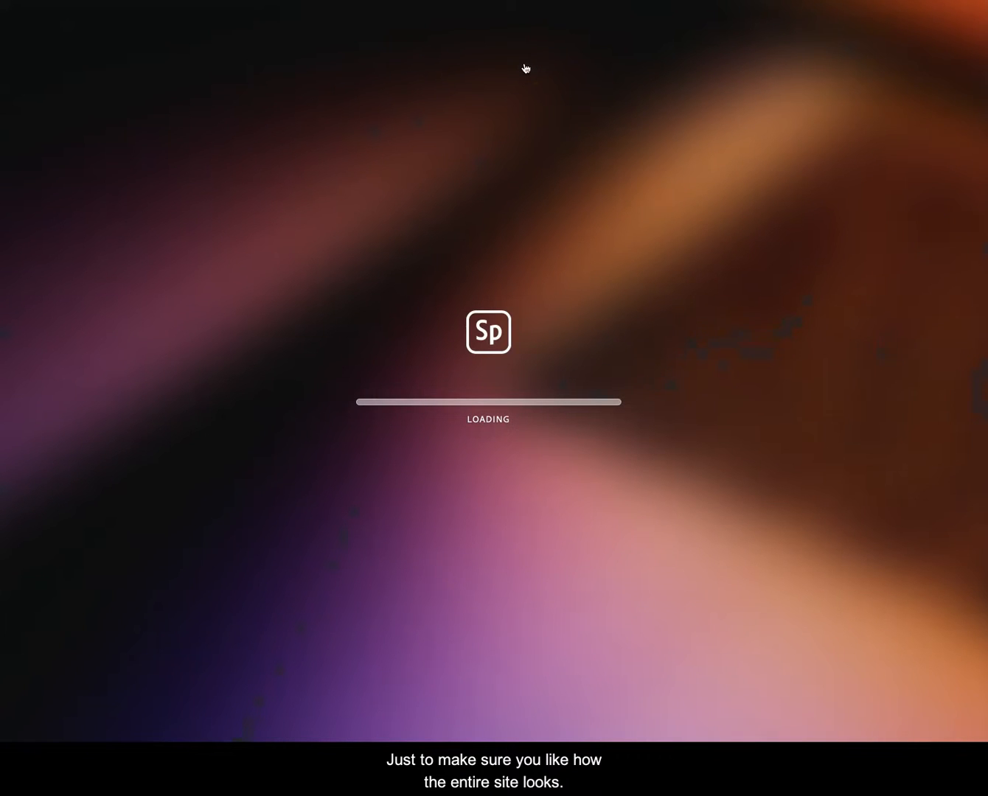
{"action": "scroll", "coordinate": [503, 296], "scroll_direction": "down", "scroll_amount": 10}
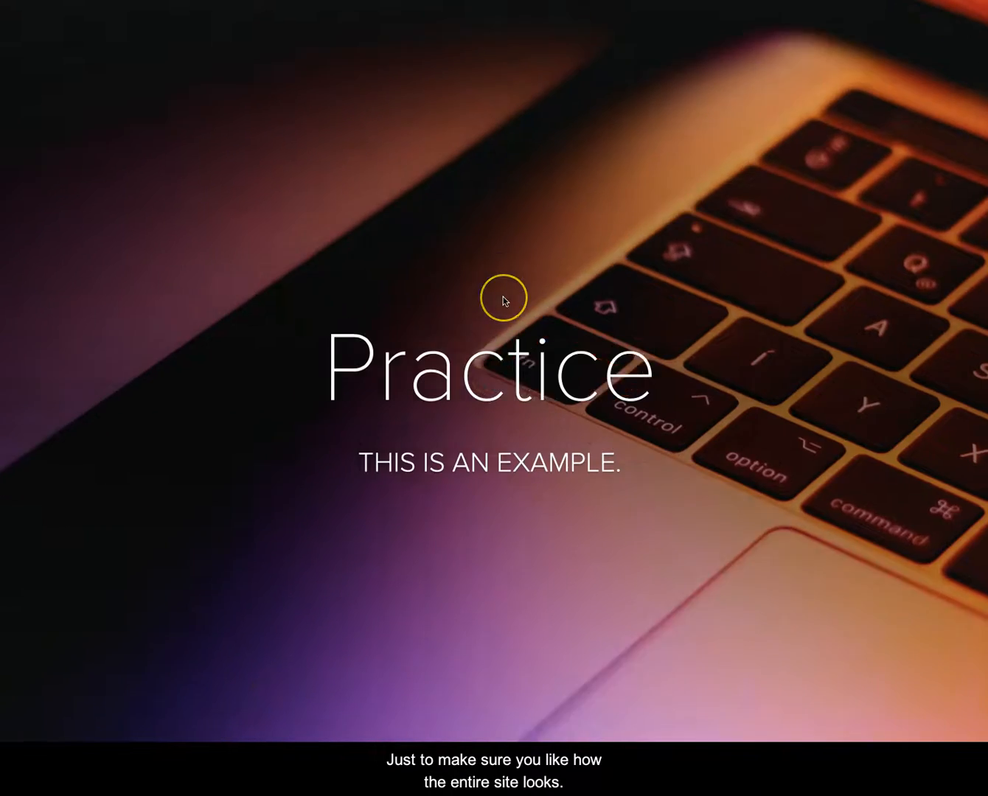
{"action": "scroll", "coordinate": [503, 298], "scroll_direction": "down", "scroll_amount": 12}
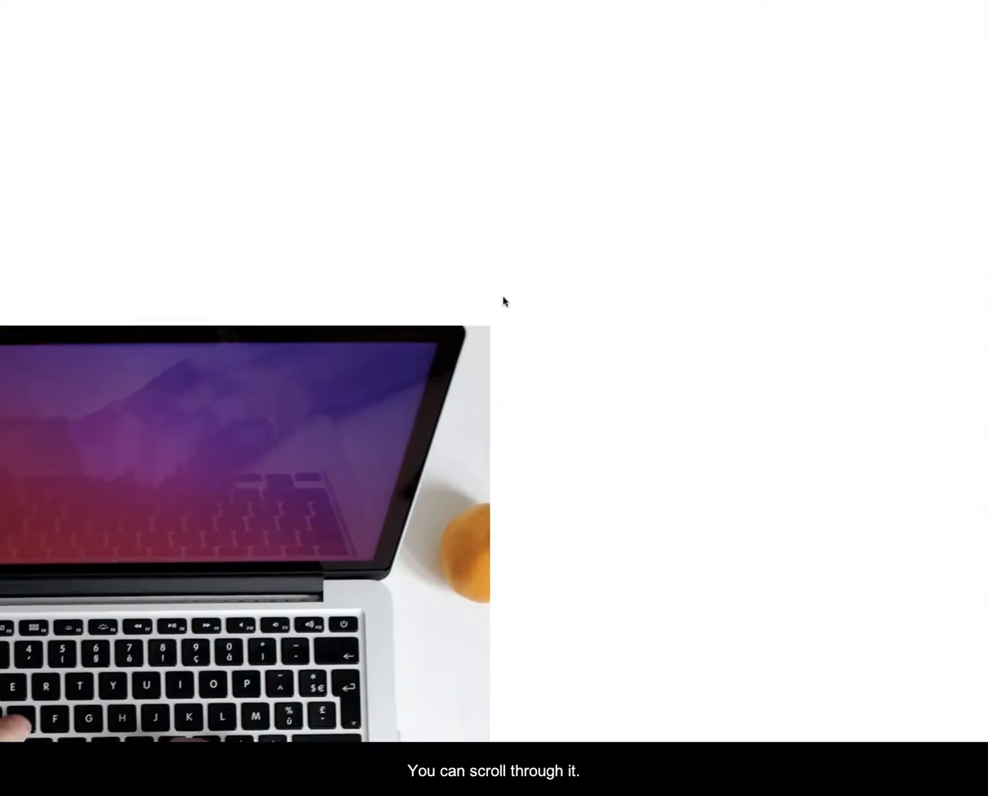
{"action": "scroll", "coordinate": [503, 297], "scroll_direction": "up", "scroll_amount": 20}
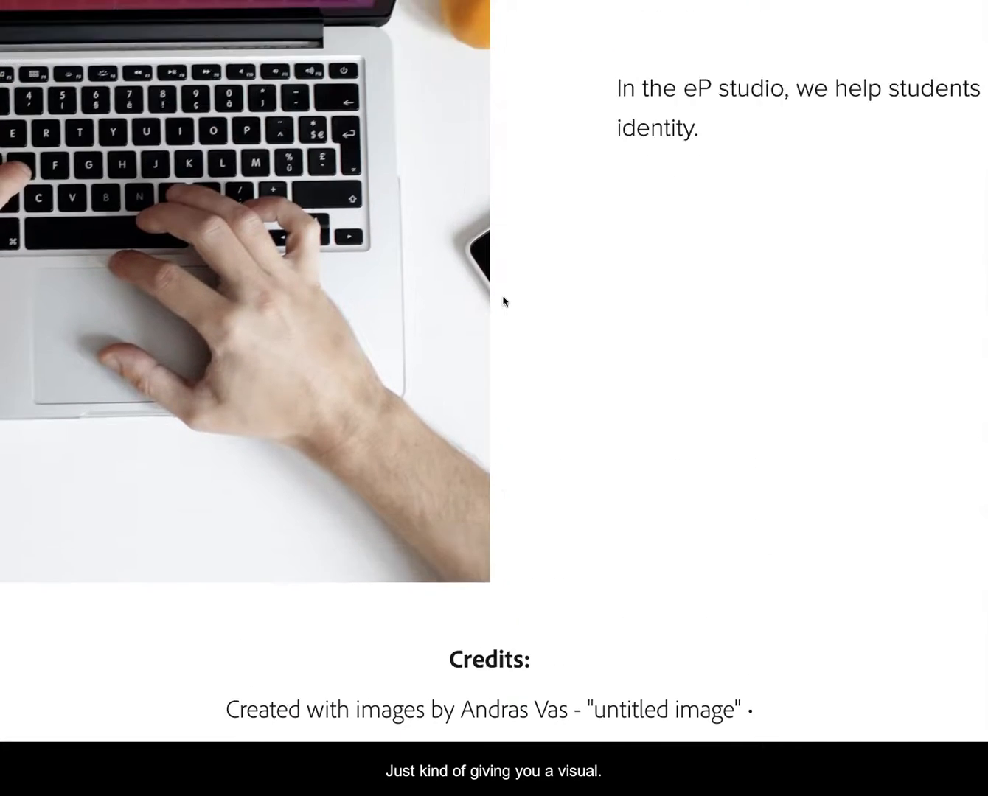
{"action": "key", "text": "Escape"}
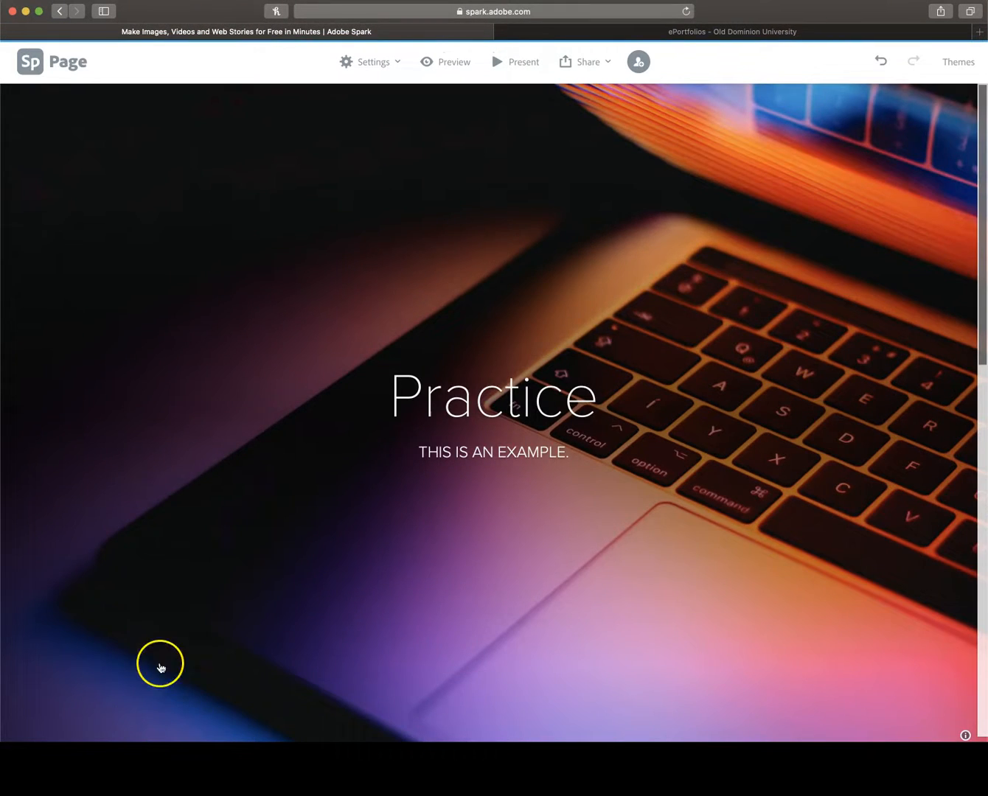
{"action": "scroll", "coordinate": [298, 578], "scroll_direction": "down", "scroll_amount": 7}
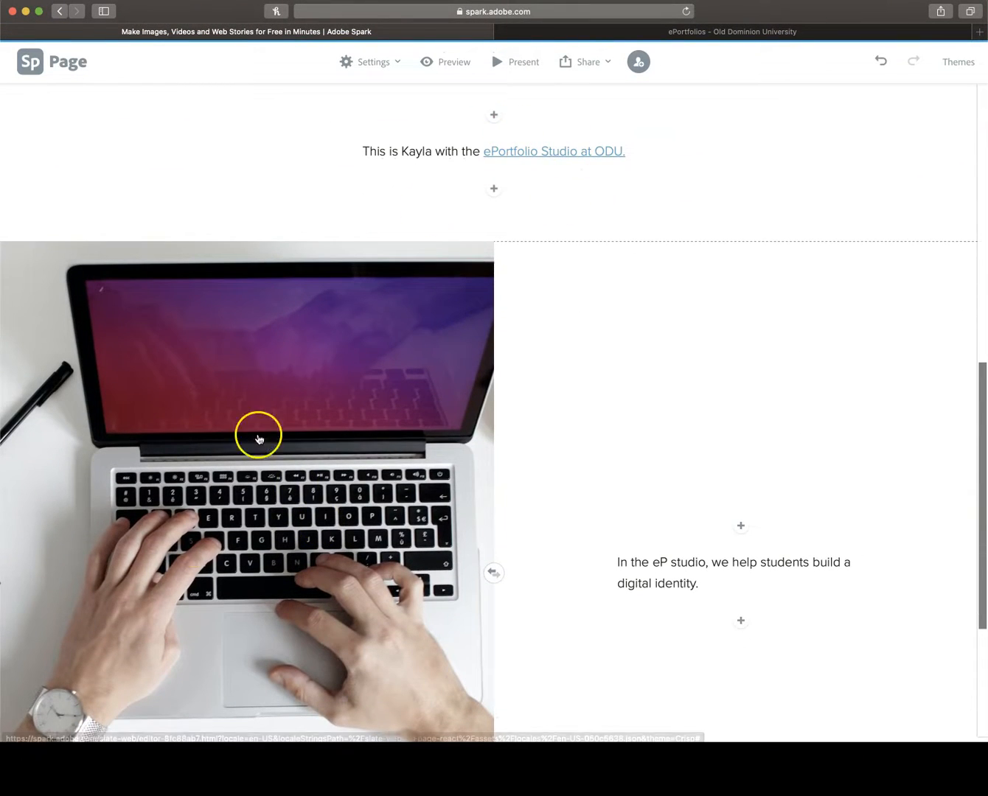
{"action": "scroll", "coordinate": [562, 459], "scroll_direction": "up", "scroll_amount": 3}
{"action": "scroll", "coordinate": [561, 457], "scroll_direction": "up", "scroll_amount": 4}
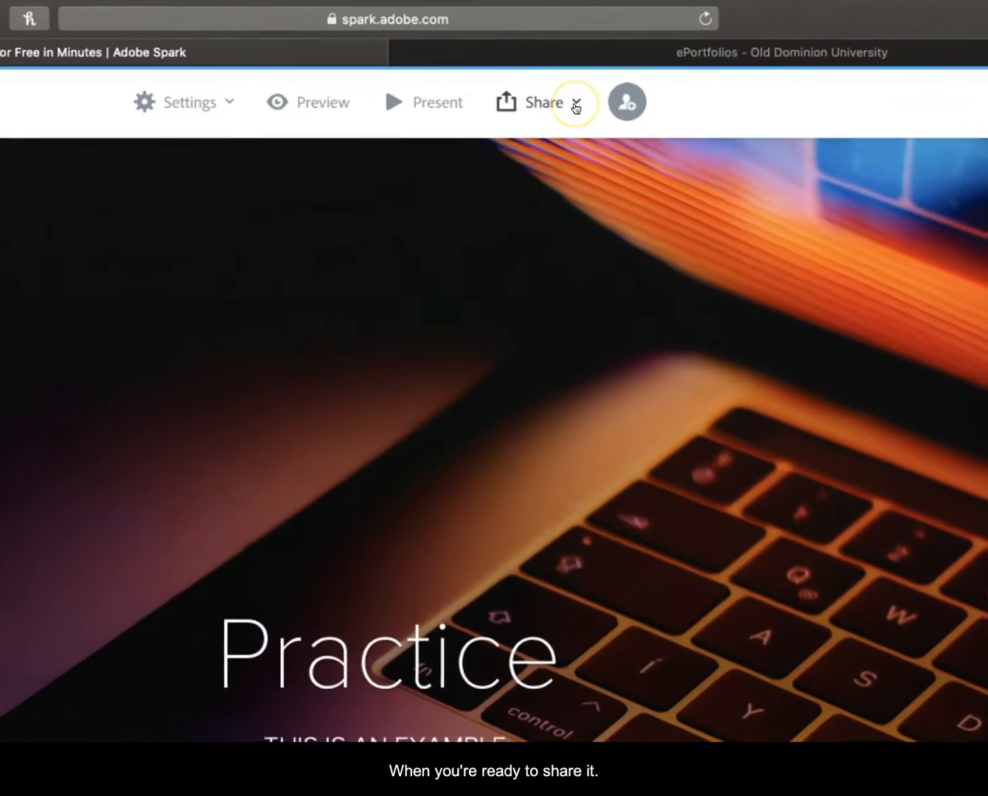
Step: Publish the page with the Get noticed option turned off and create its shareable link
{"action": "left_click", "coordinate": [607, 63]}
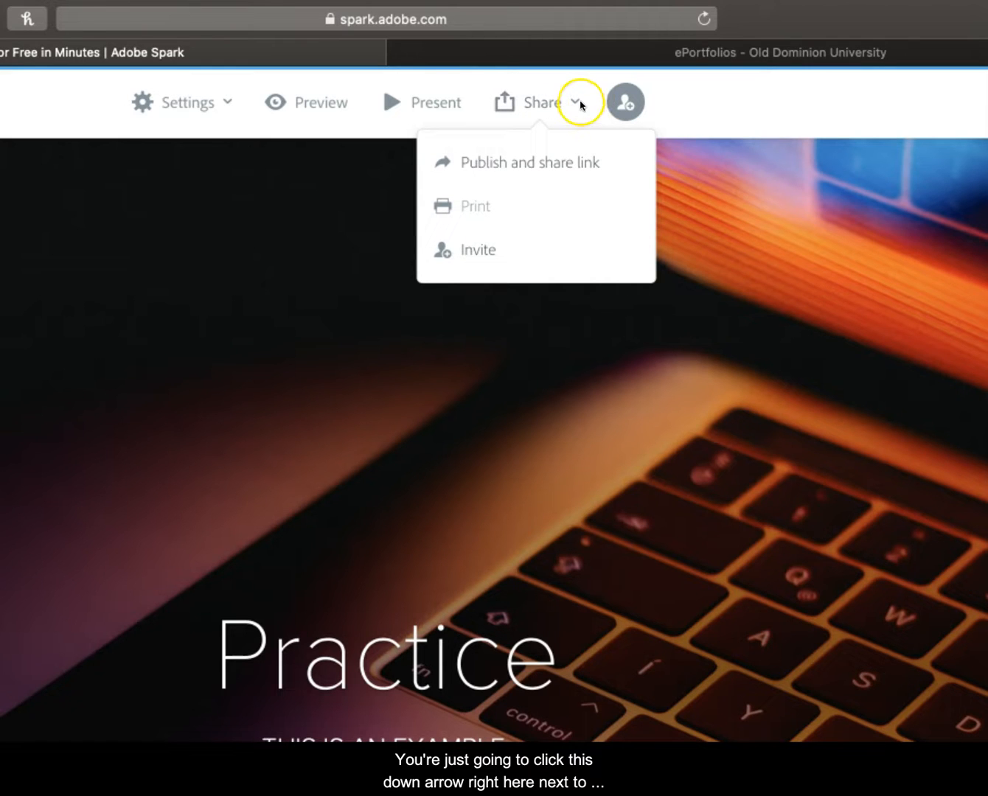
{"action": "left_click", "coordinate": [561, 174]}
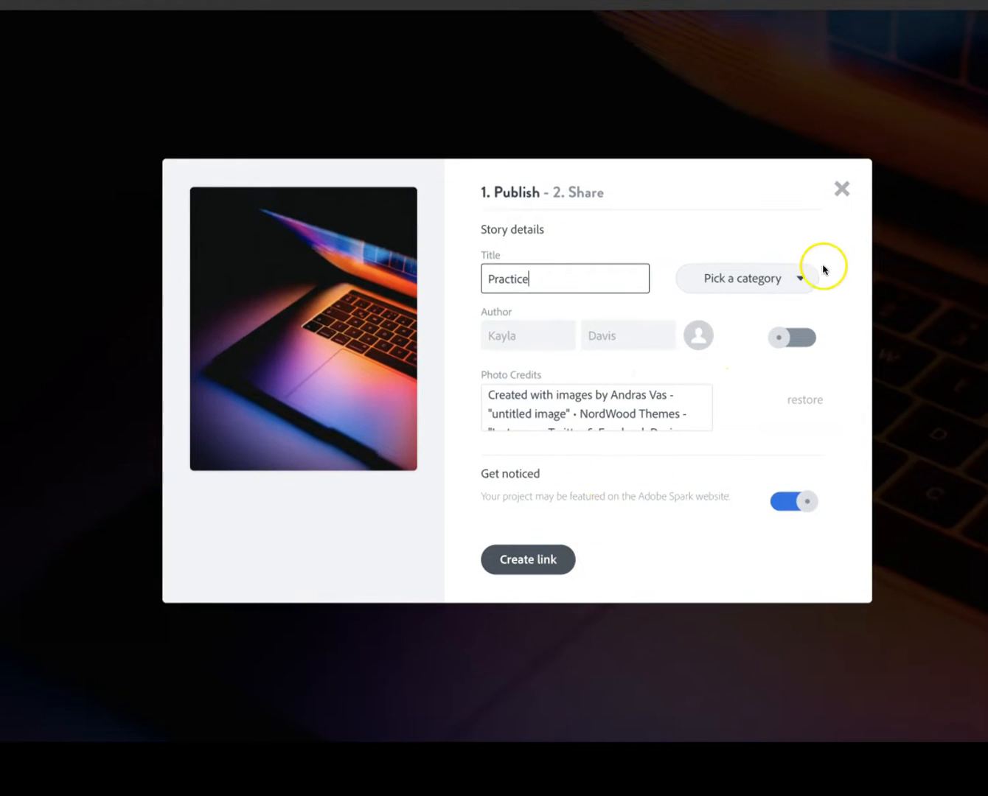
{"action": "left_click", "coordinate": [807, 277]}
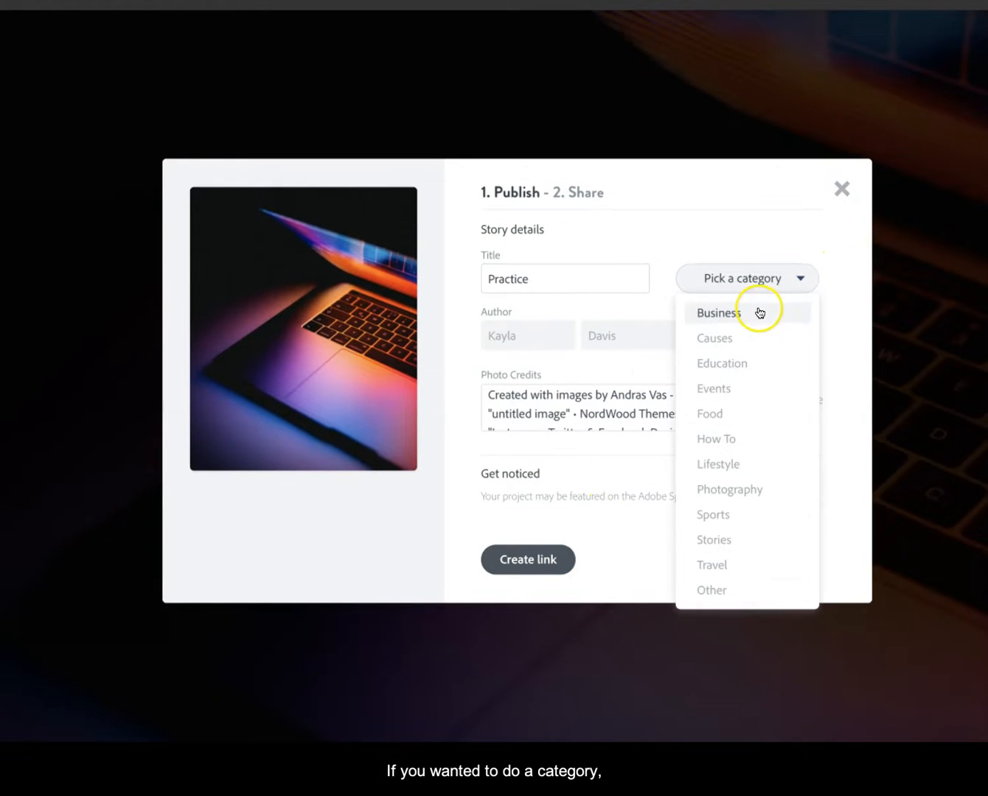
{"action": "left_click", "coordinate": [803, 279]}
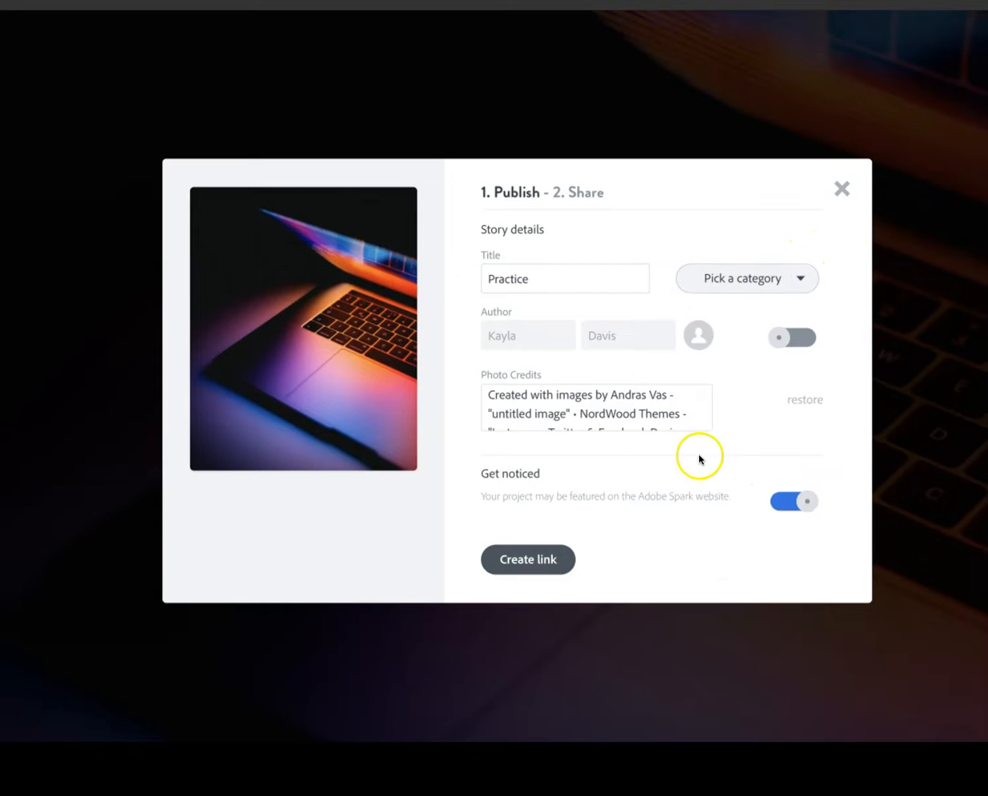
{"action": "left_click", "coordinate": [799, 505]}
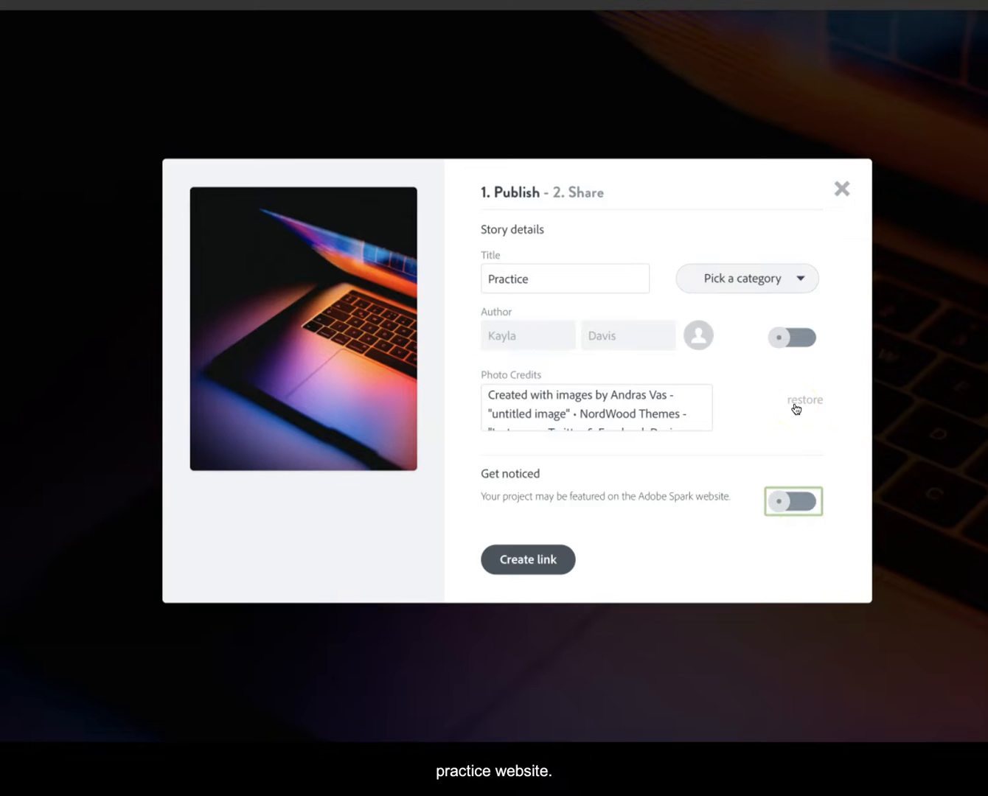
{"action": "left_click", "coordinate": [541, 561]}
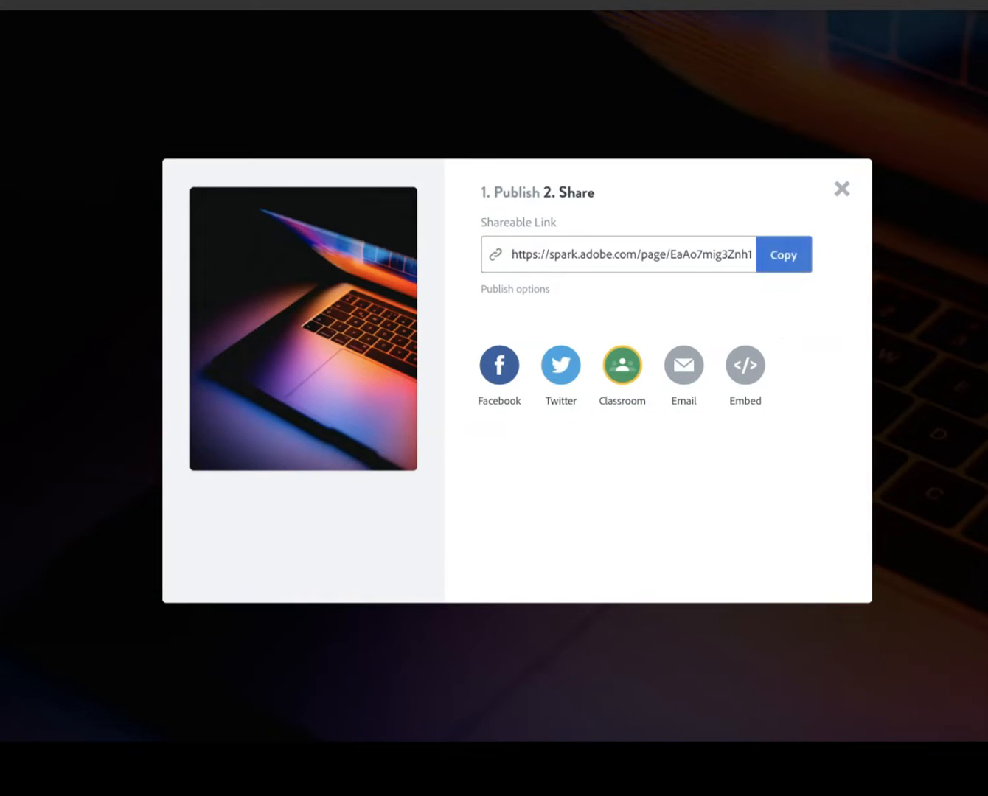
Step: Open the shareable link in a new browser tab and look through the published Practice page
{"action": "key", "text": "super+t"}
{"action": "type", "text": "https://spark.adobe.com/page/EaAo7mig3Znh1/"}
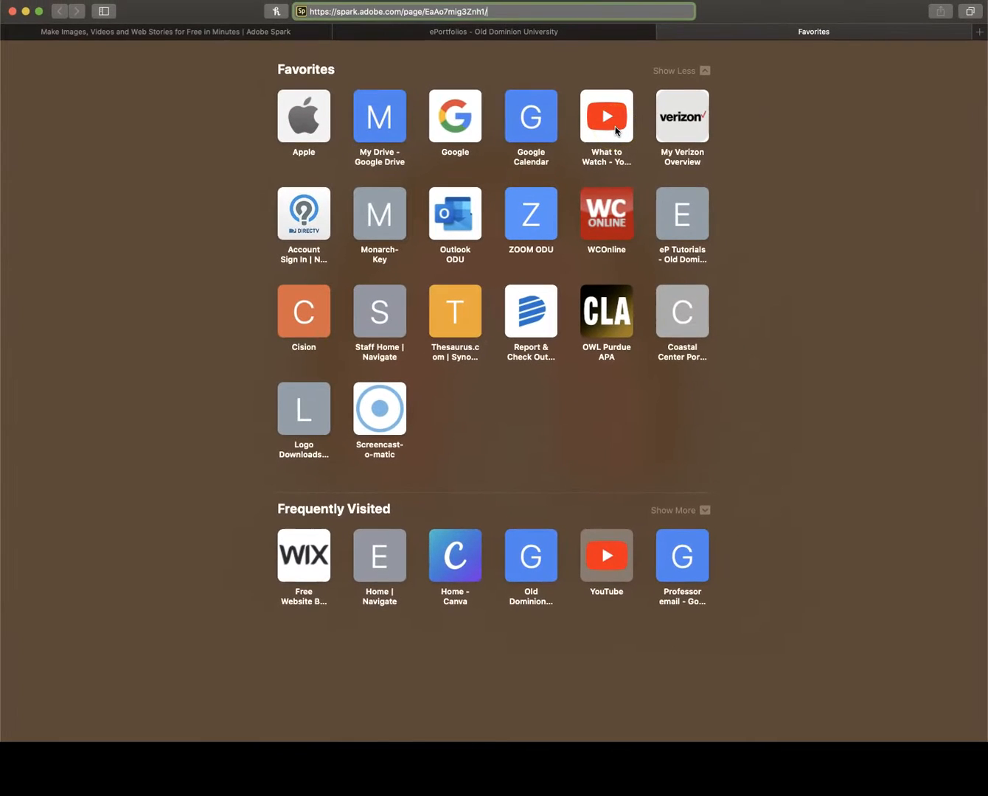
{"action": "key", "text": "Return"}
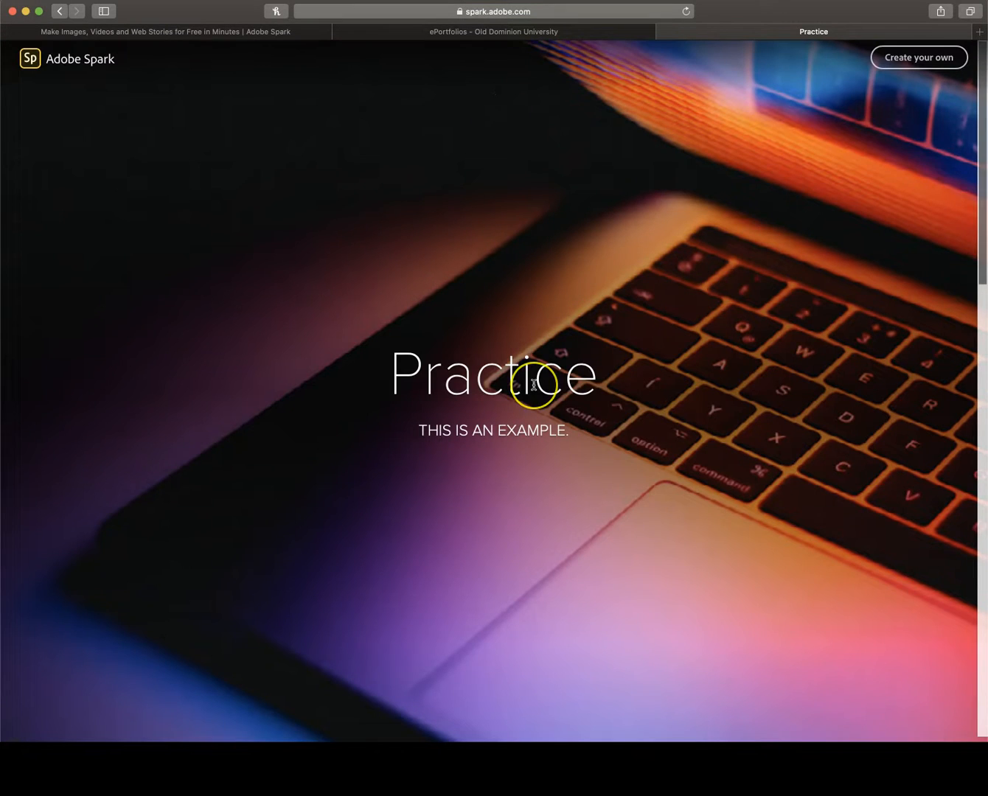
{"action": "scroll", "coordinate": [532, 379], "scroll_direction": "down", "scroll_amount": 7}
{"action": "scroll", "coordinate": [533, 385], "scroll_direction": "down", "scroll_amount": 10}
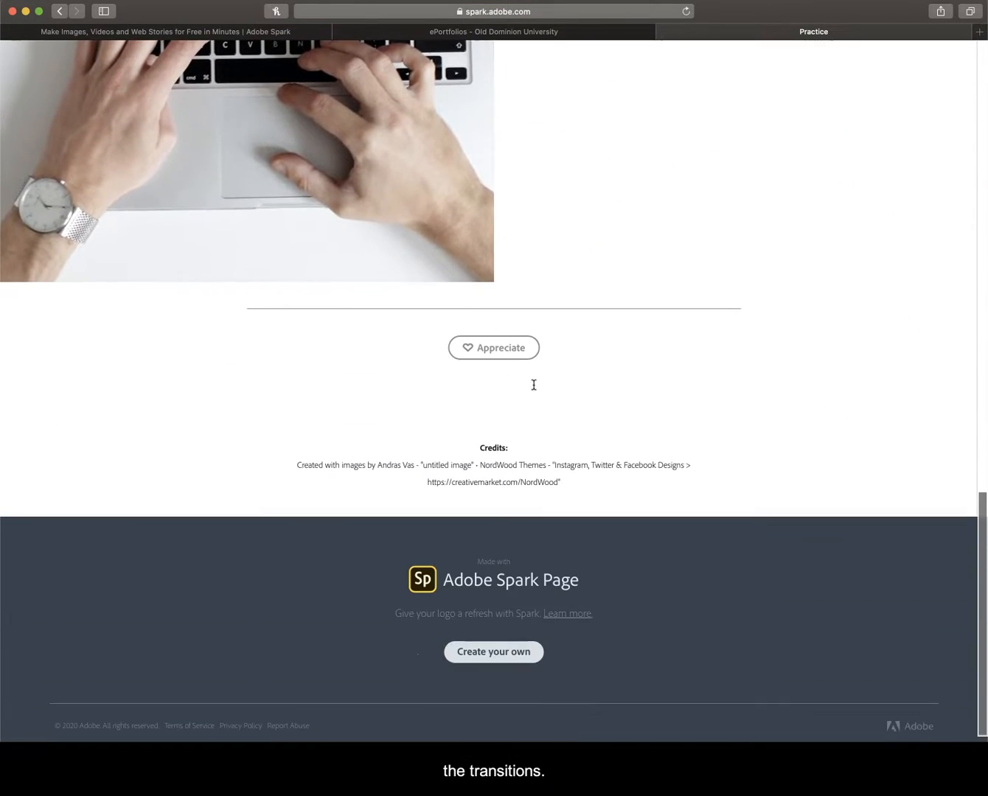
{"action": "scroll", "coordinate": [534, 384], "scroll_direction": "up", "scroll_amount": 15}
{"action": "scroll", "coordinate": [535, 385], "scroll_direction": "up", "scroll_amount": 3}
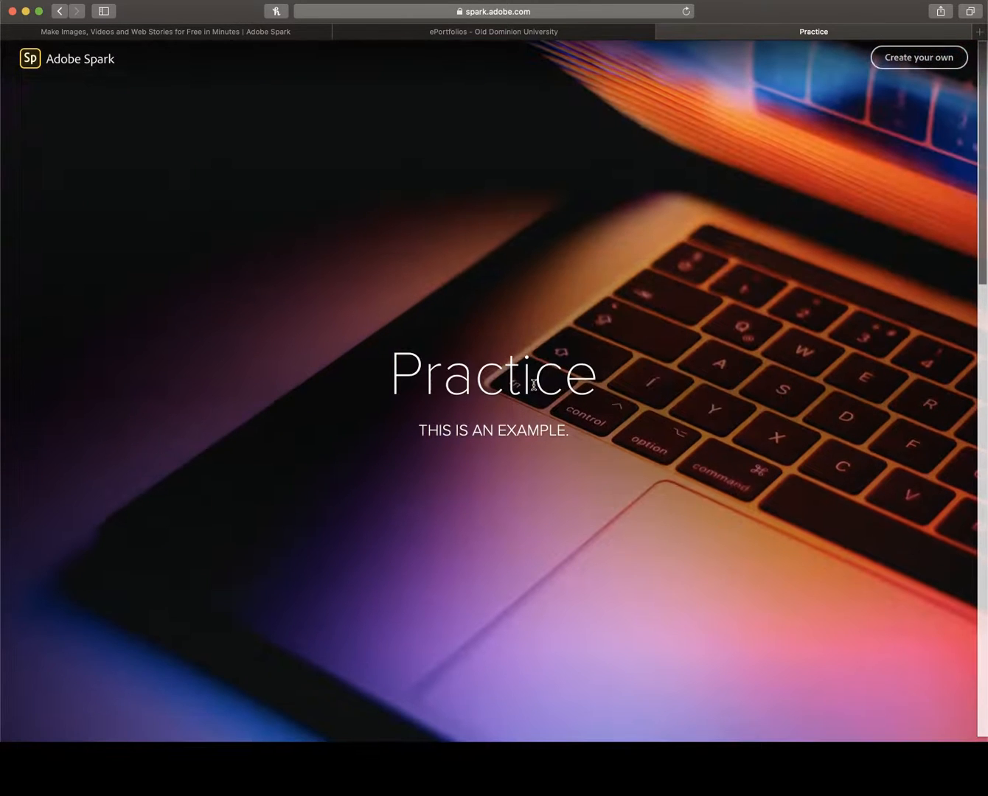